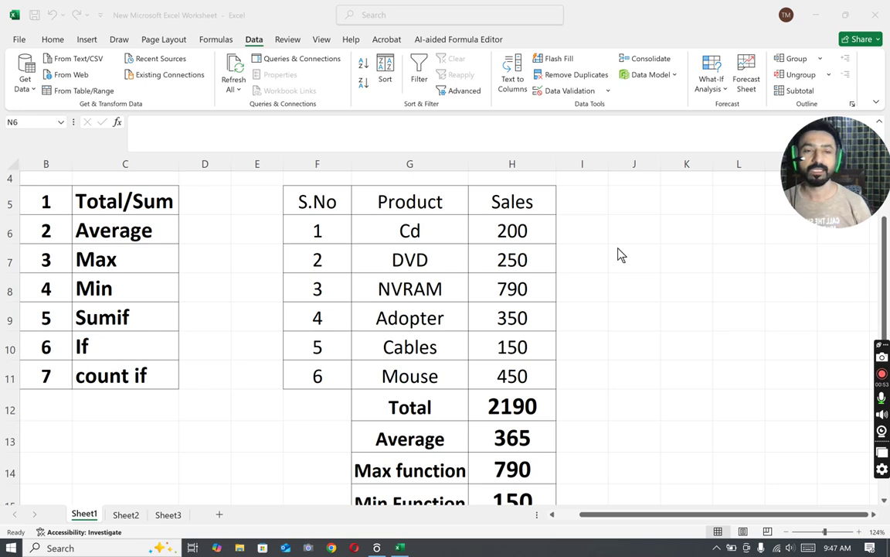
Step: Widen column J to about twice its width to make room for a product entry in J5
{"action": "left_click", "coordinate": [661, 166]}
{"action": "left_click_drag", "start_coordinate": [661, 167], "coordinate": [716, 176]}
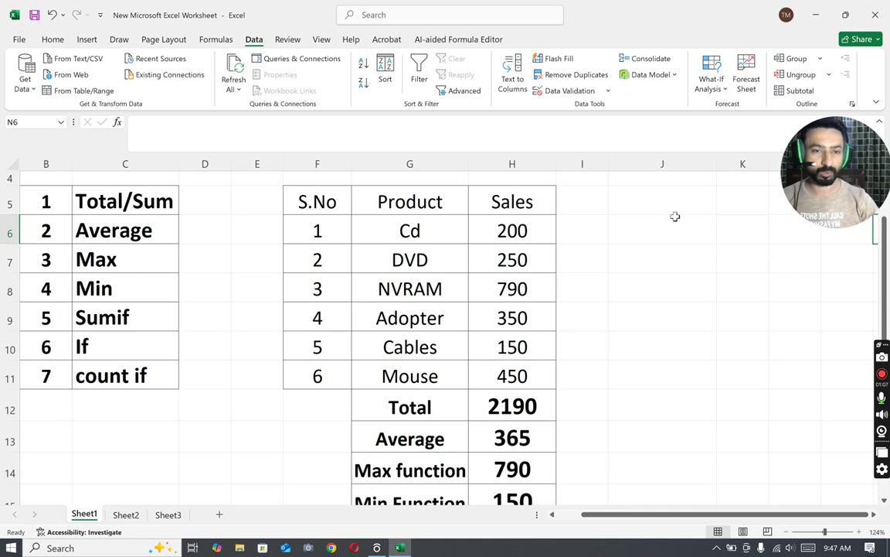
{"action": "left_click", "coordinate": [650, 195]}
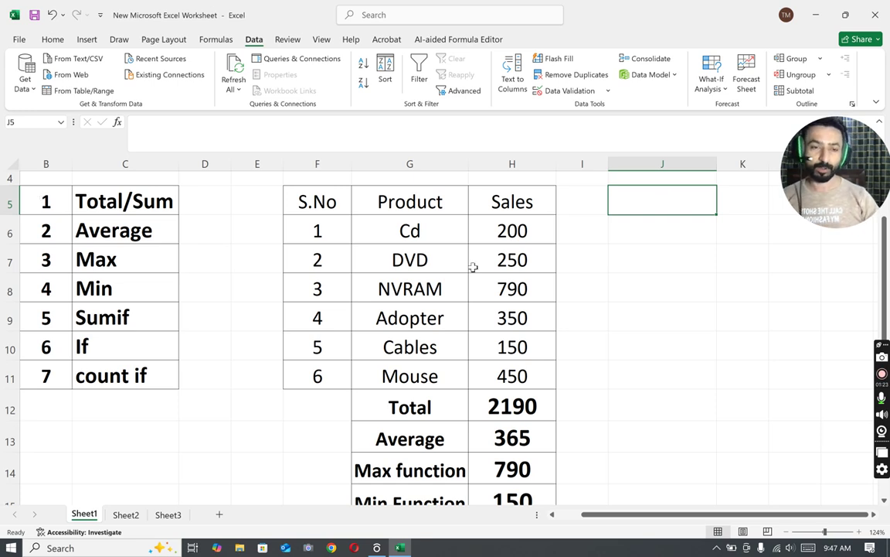
Step: Apply list data validation to cell J5, using the product names in G6:G11 as the source
{"action": "left_click", "coordinate": [678, 328]}
{"action": "left_click", "coordinate": [646, 195]}
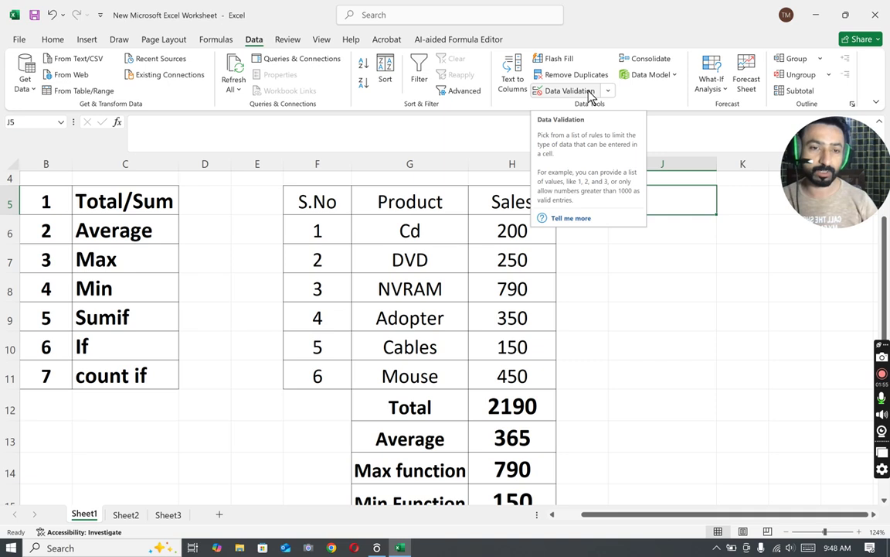
{"action": "left_click", "coordinate": [590, 93]}
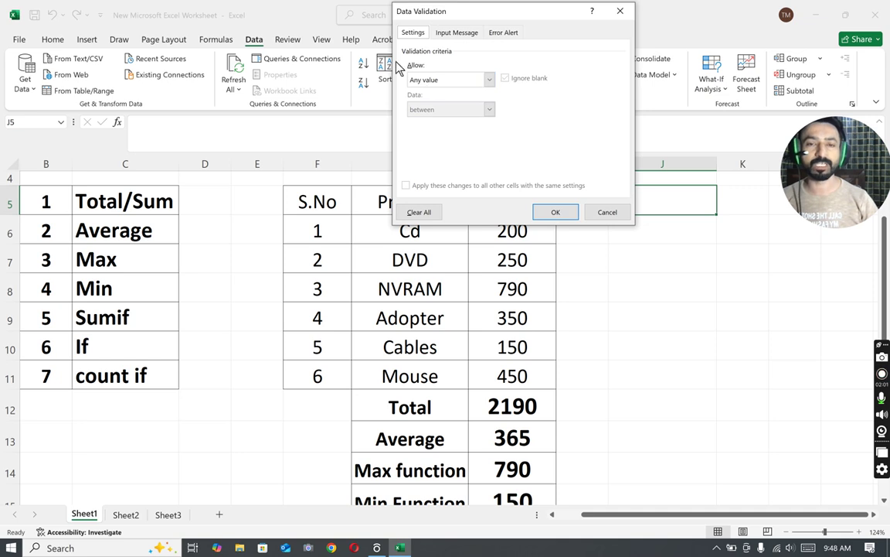
{"action": "left_click", "coordinate": [431, 81]}
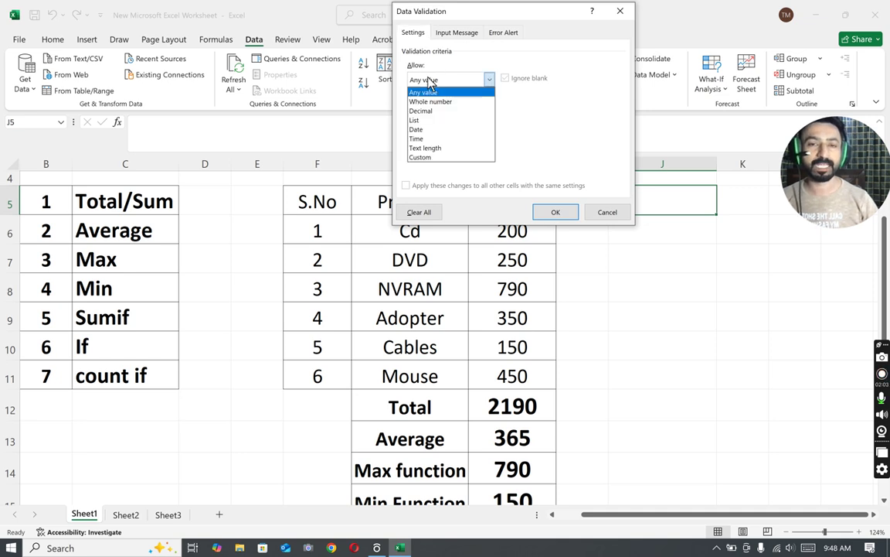
{"action": "left_click", "coordinate": [428, 122]}
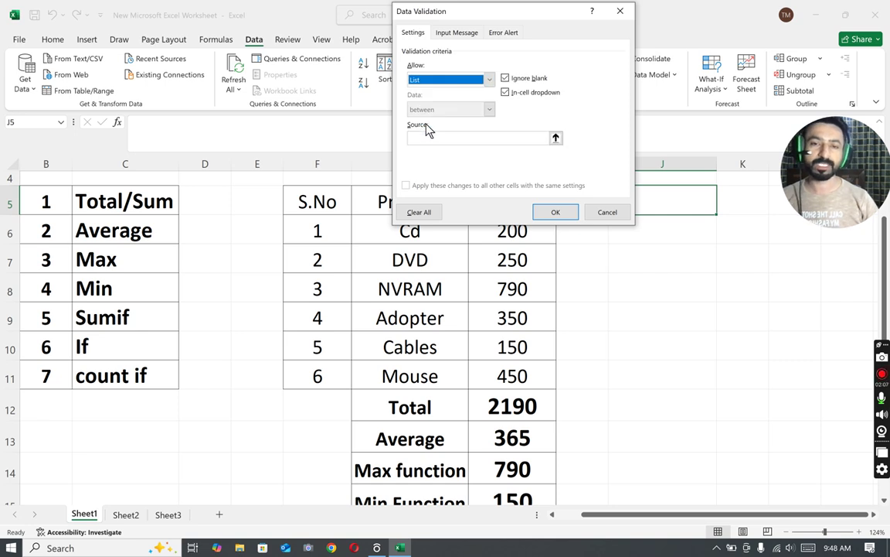
{"action": "left_click", "coordinate": [426, 138]}
{"action": "left_click_drag", "start_coordinate": [522, 14], "coordinate": [675, 12]}
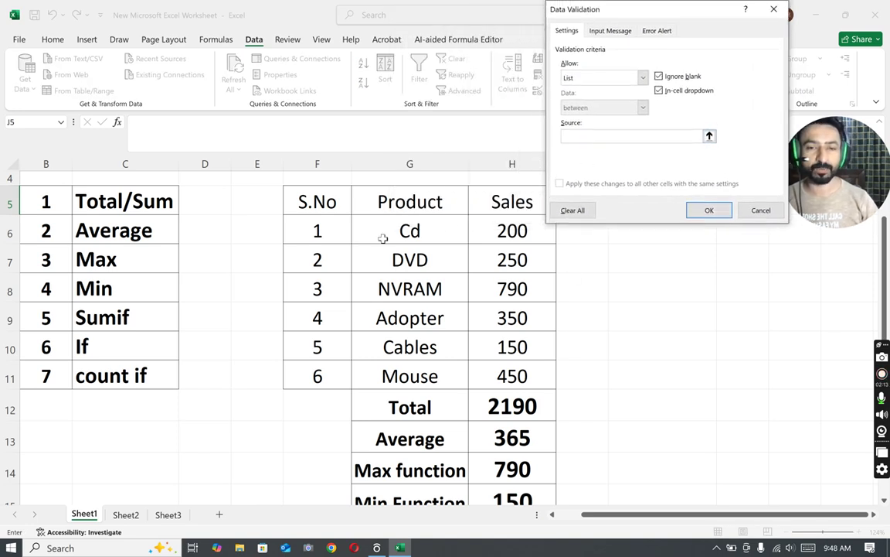
{"action": "left_click_drag", "start_coordinate": [383, 225], "coordinate": [388, 367]}
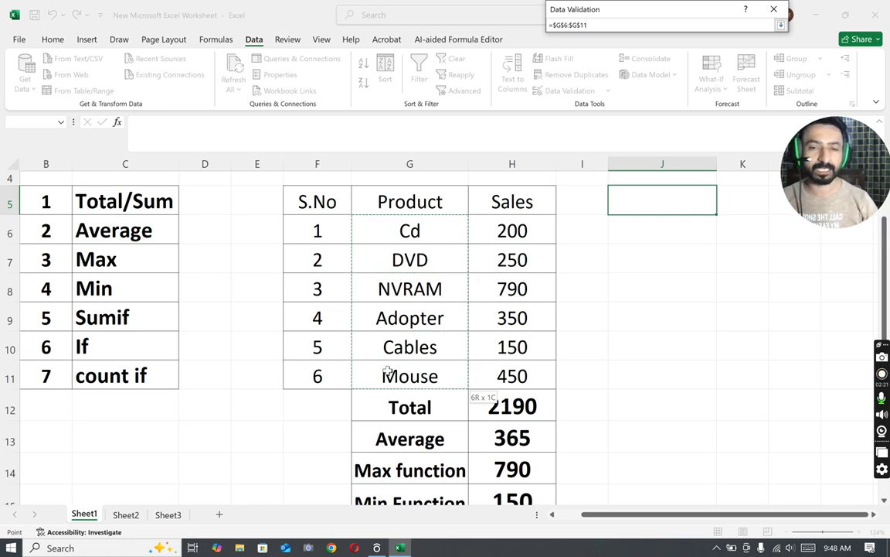
{"action": "key", "text": "Return"}
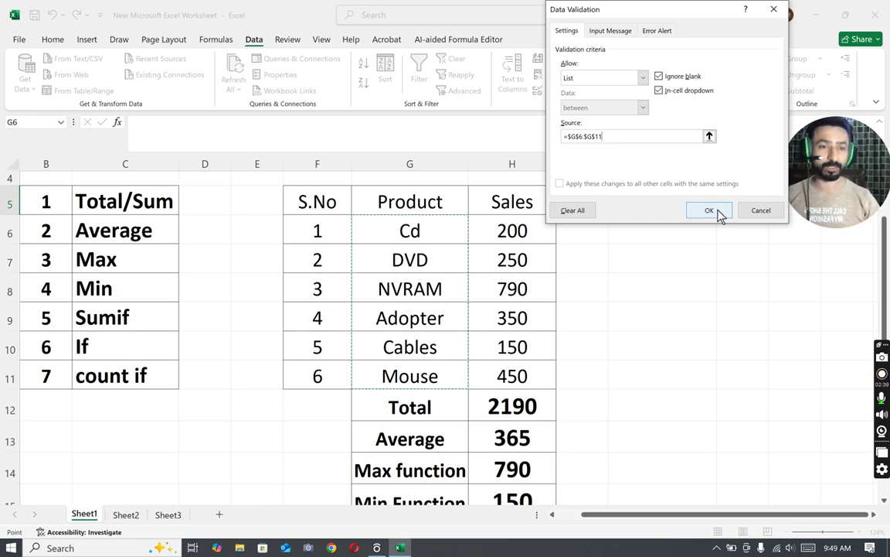
{"action": "left_click_drag", "start_coordinate": [684, 10], "coordinate": [351, 16]}
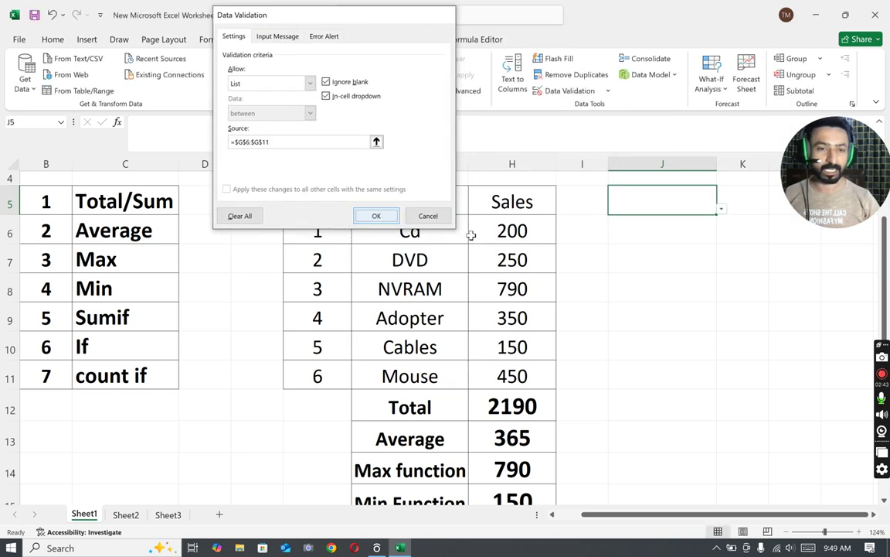
{"action": "left_click", "coordinate": [378, 216]}
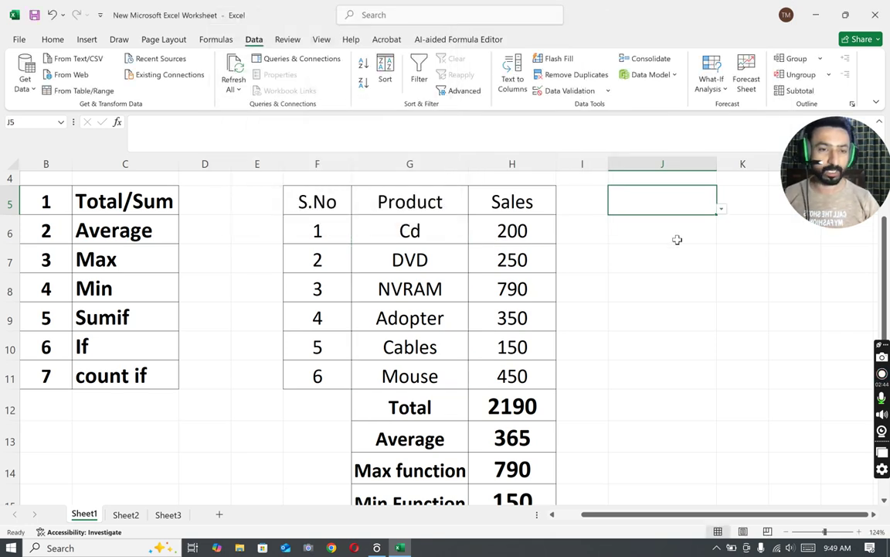
Step: Try the drop-down list in J5 by choosing Adopter, and replace that choice with DVD
{"action": "left_click", "coordinate": [721, 213]}
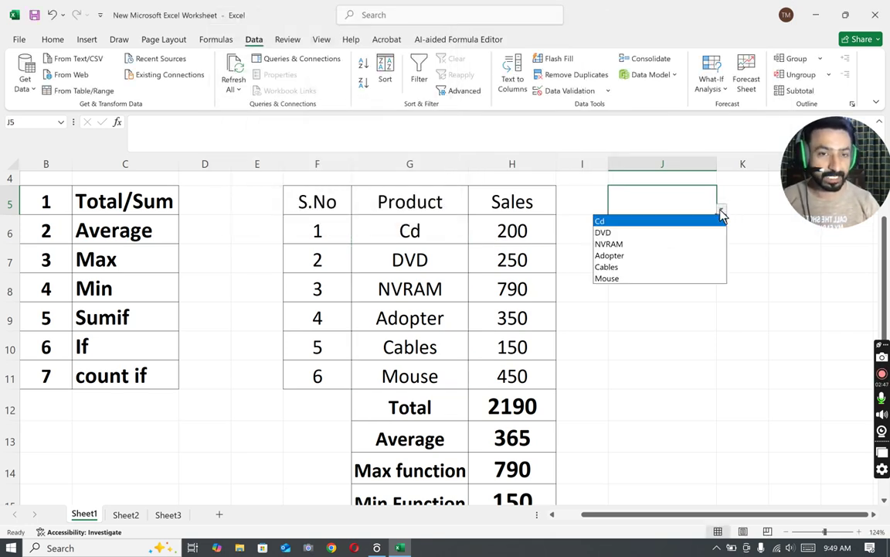
{"action": "left_click", "coordinate": [722, 213]}
{"action": "left_click", "coordinate": [721, 213]}
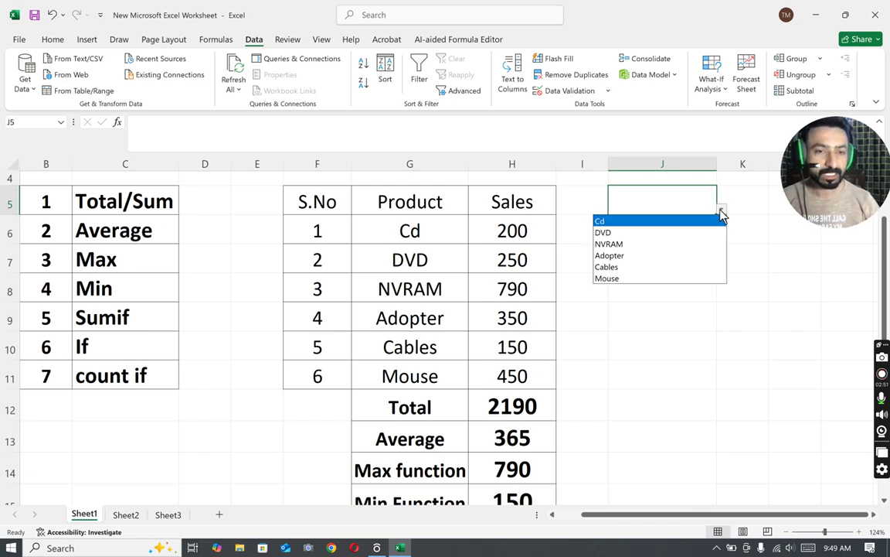
{"action": "left_click", "coordinate": [637, 256]}
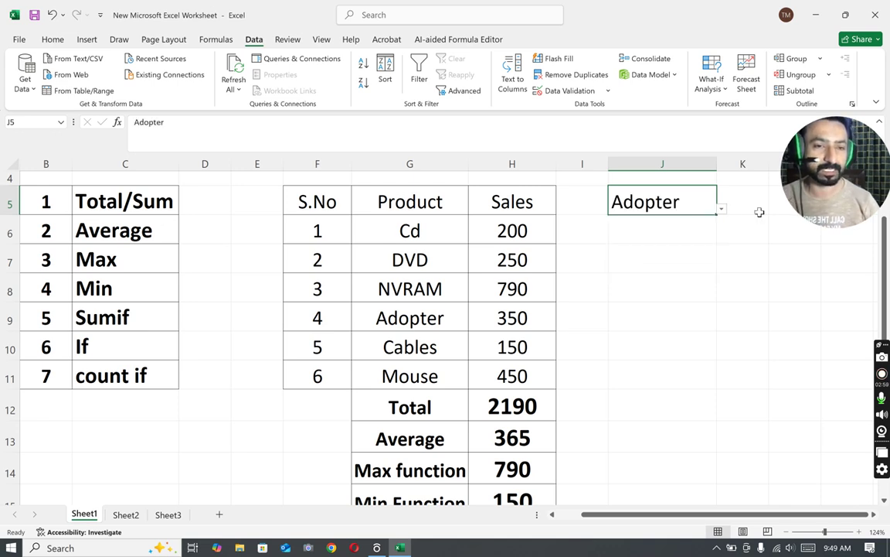
{"action": "left_click", "coordinate": [721, 210]}
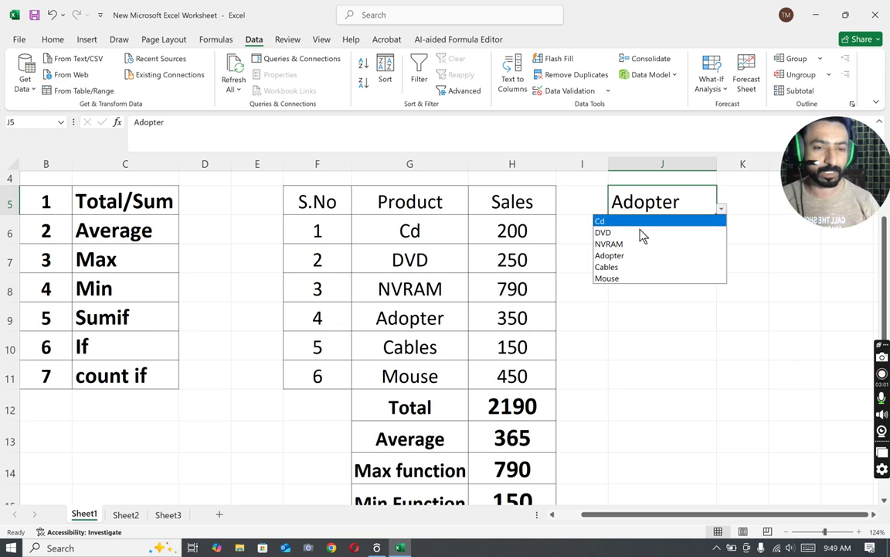
{"action": "left_click", "coordinate": [630, 233]}
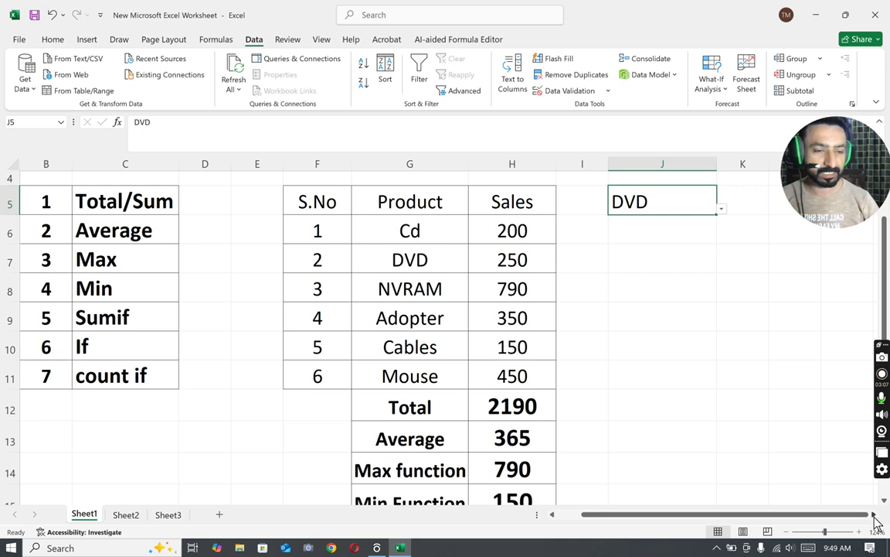
Step: Widen column K to a width of about 22.47
{"action": "left_click", "coordinate": [874, 515]}
{"action": "left_click", "coordinate": [874, 515]}
{"action": "left_click_drag", "start_coordinate": [611, 164], "coordinate": [690, 168]}
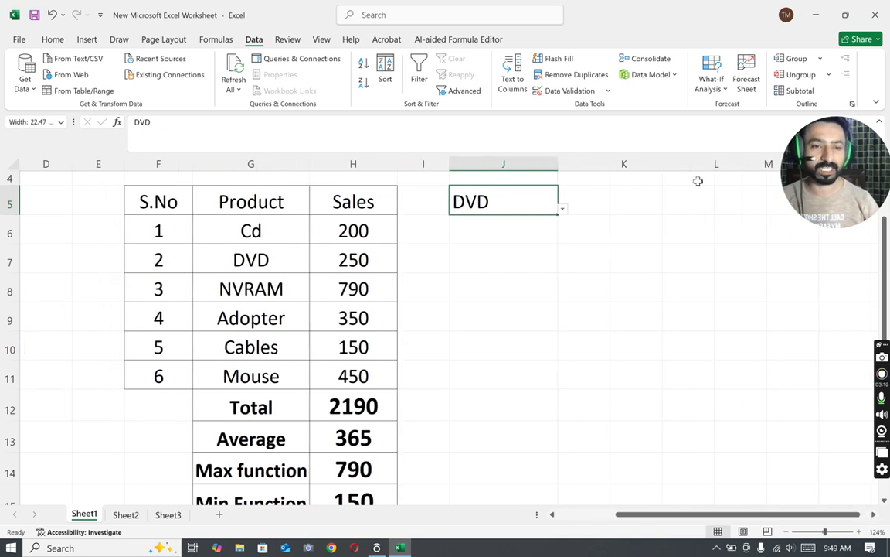
Step: Start a SUMIF formula in K5 with the Product and Sales cells G5:H11 as its range
{"action": "left_click", "coordinate": [607, 203]}
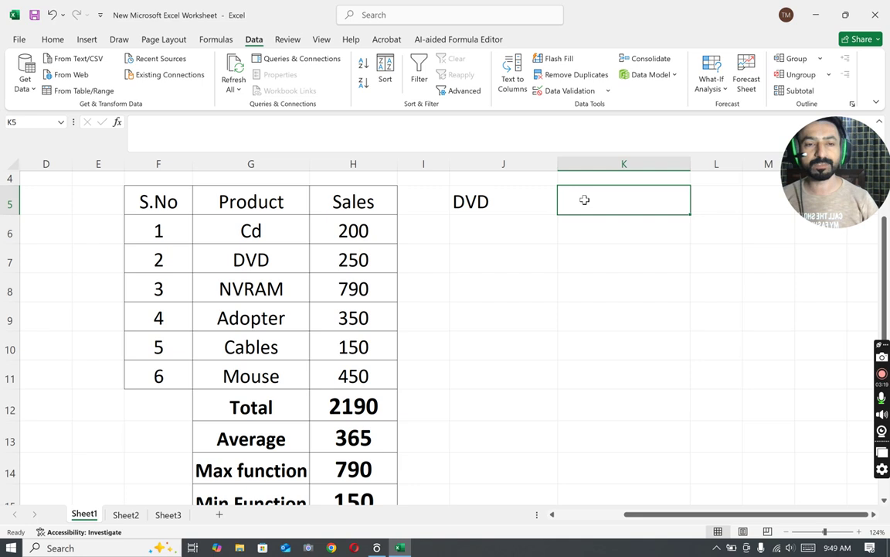
{"action": "left_click_drag", "start_coordinate": [628, 516], "coordinate": [697, 513]}
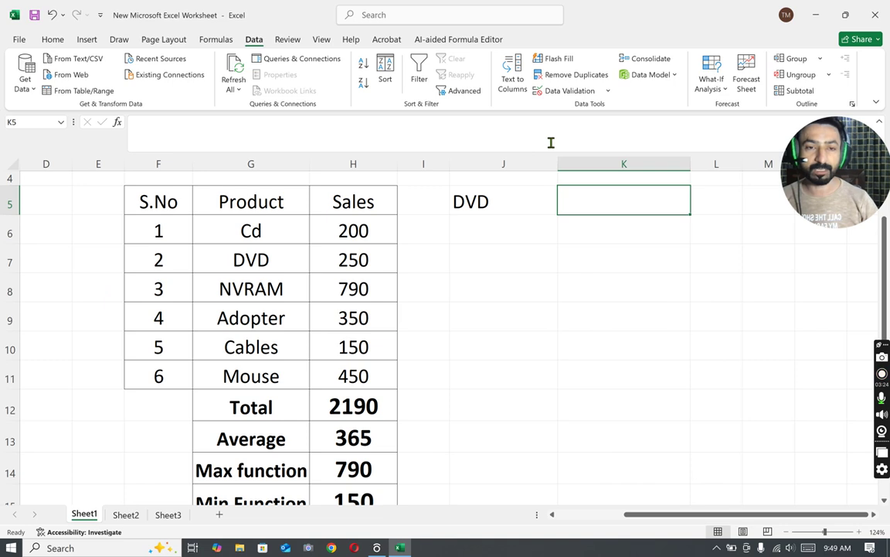
{"action": "double_click", "coordinate": [584, 197]}
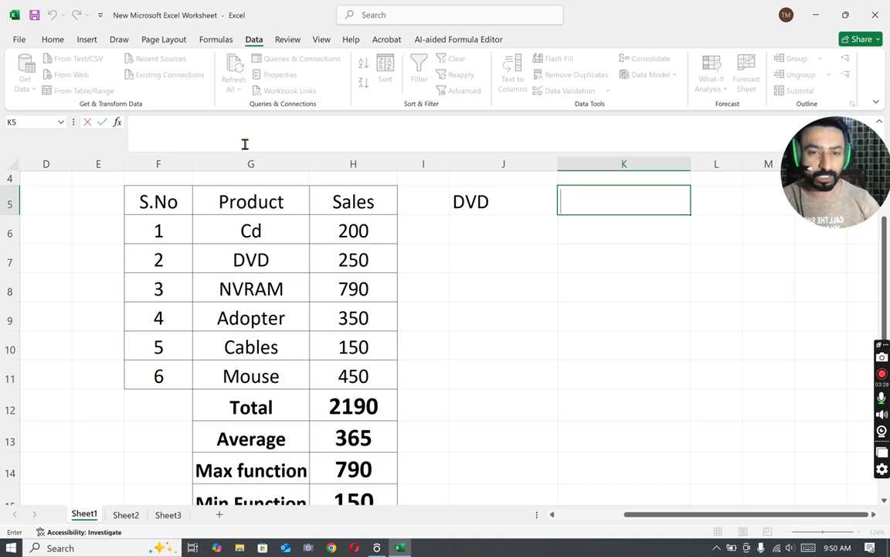
{"action": "left_click", "coordinate": [517, 195]}
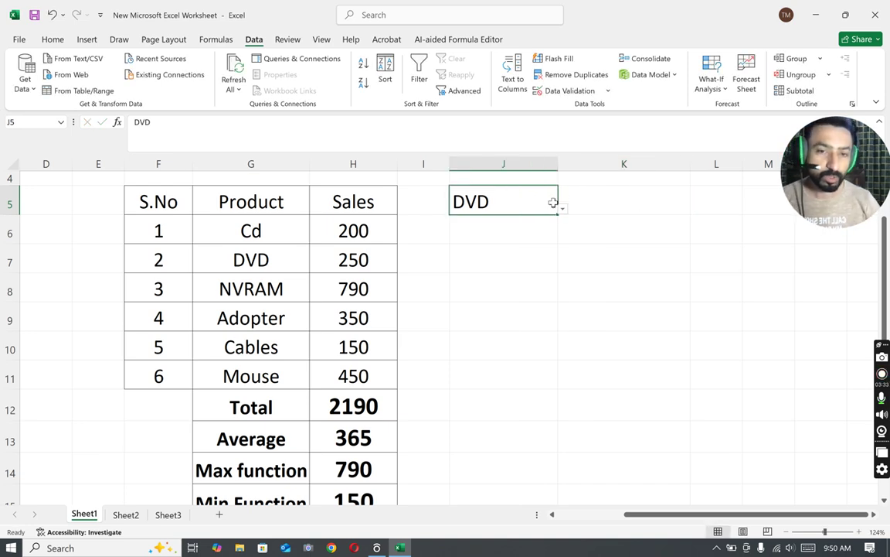
{"action": "left_click", "coordinate": [613, 198]}
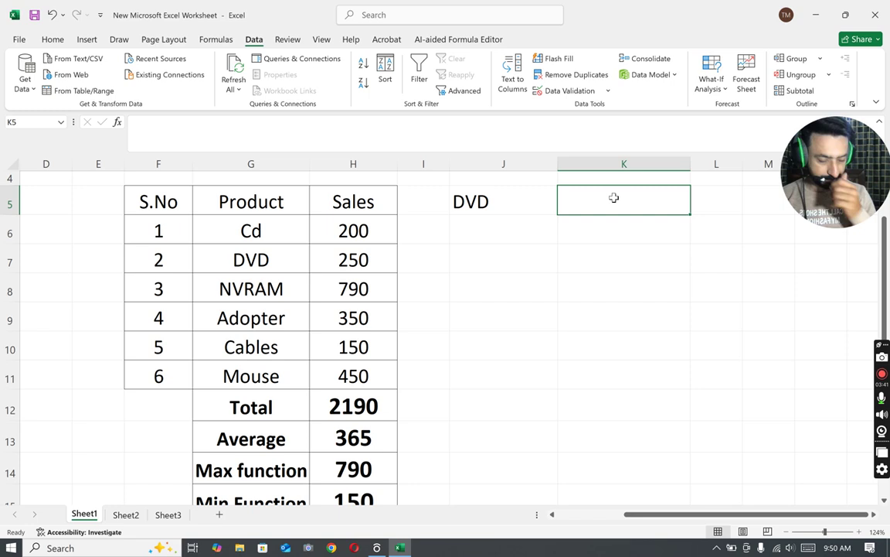
{"action": "type", "text": "="}
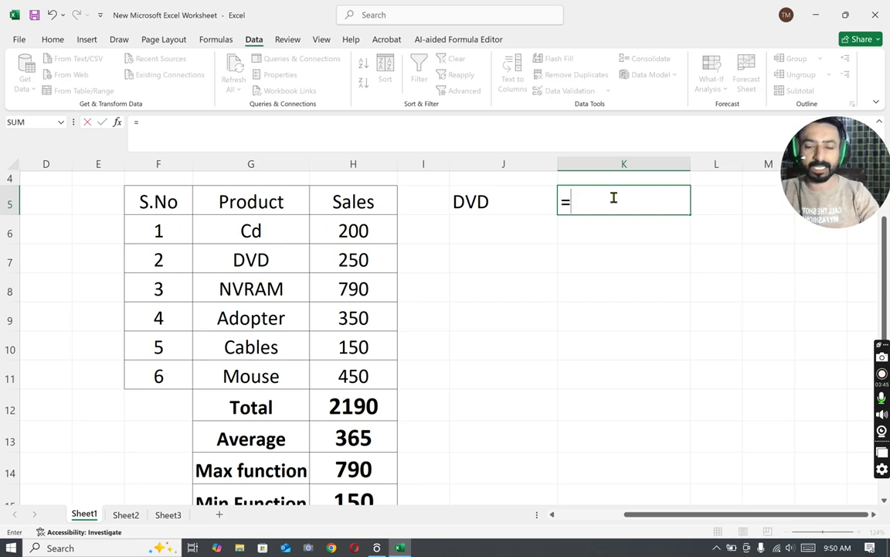
{"action": "type", "text": "sumif"}
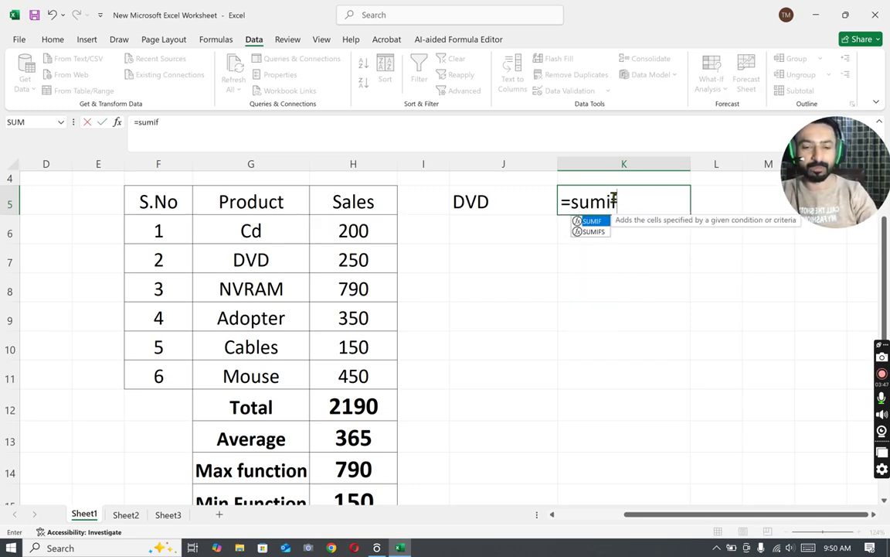
{"action": "type", "text": "("}
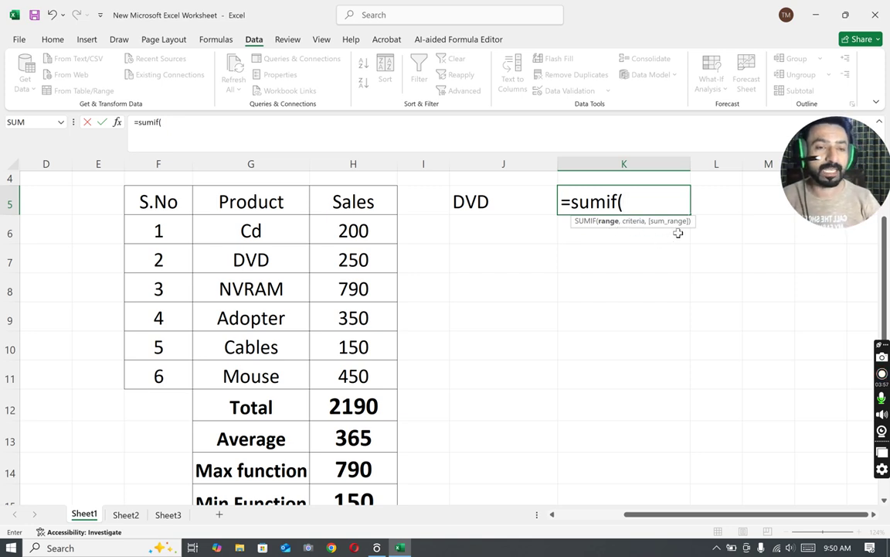
{"action": "left_click", "coordinate": [638, 204]}
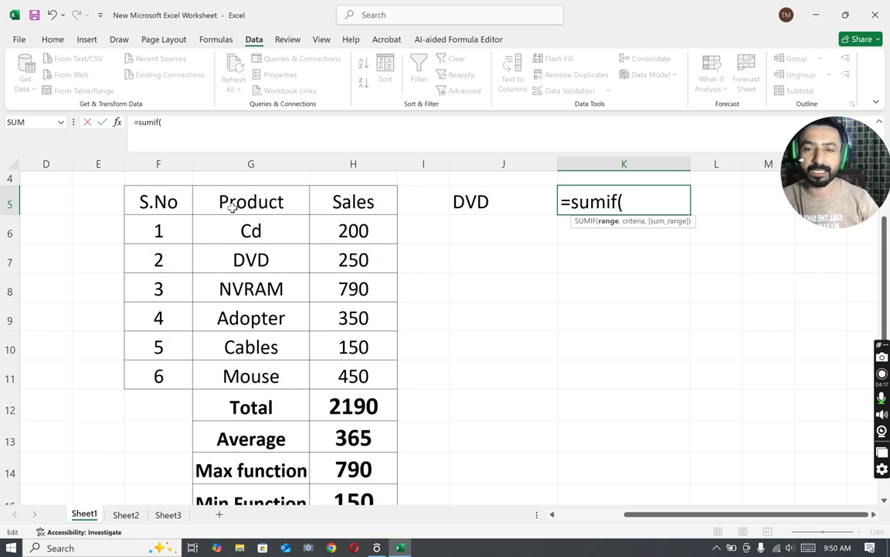
{"action": "left_click_drag", "start_coordinate": [206, 191], "coordinate": [358, 367]}
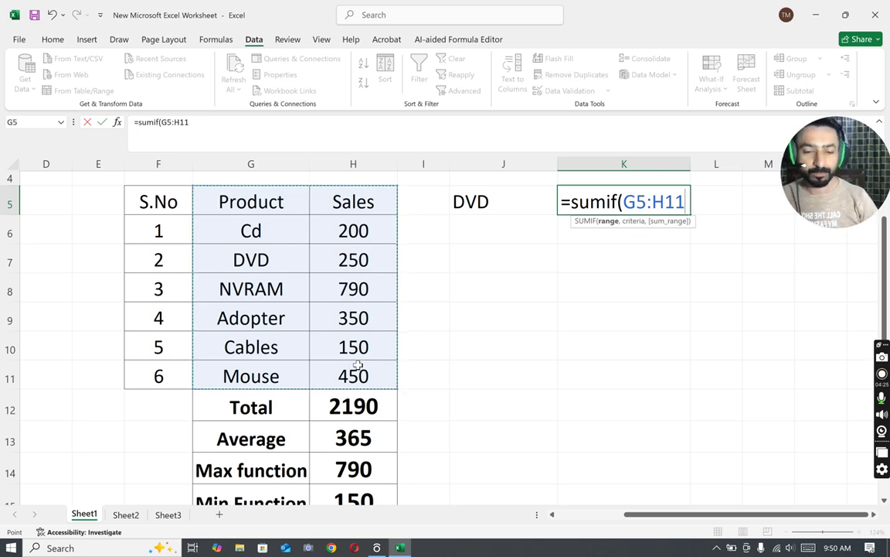
{"action": "type", "text": ","}
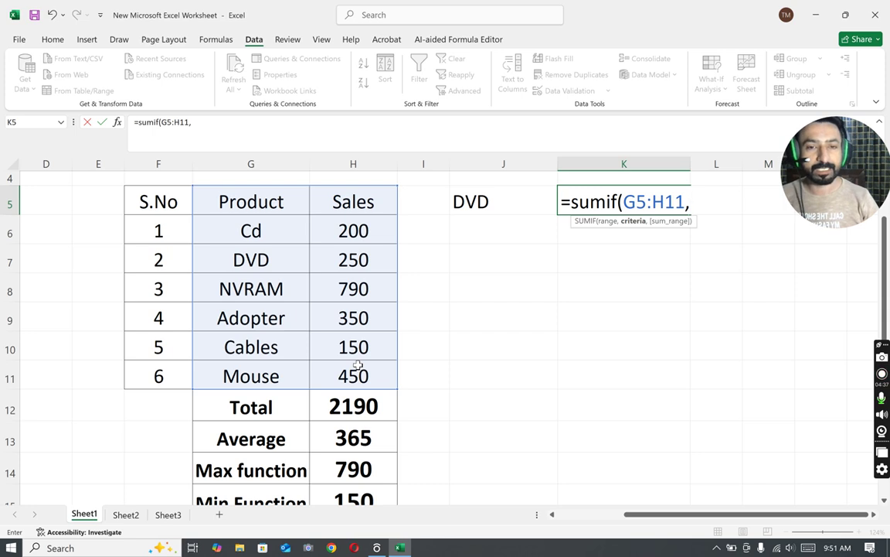
Step: Complete the SUMIF formula in K5 with J5 as the criteria and H5:H11 as the sum range
{"action": "left_click", "coordinate": [492, 201]}
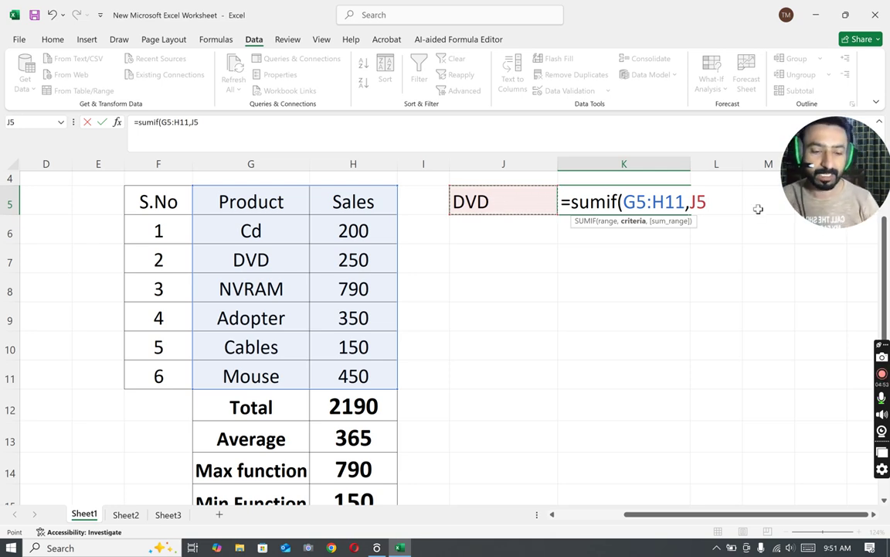
{"action": "type", "text": ","}
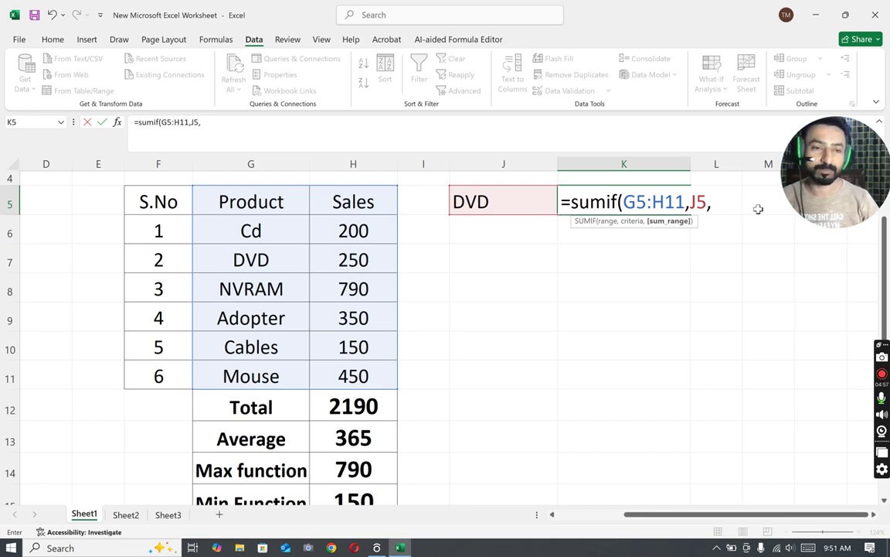
{"action": "left_click", "coordinate": [339, 206]}
{"action": "left_click_drag", "start_coordinate": [341, 223], "coordinate": [341, 376]}
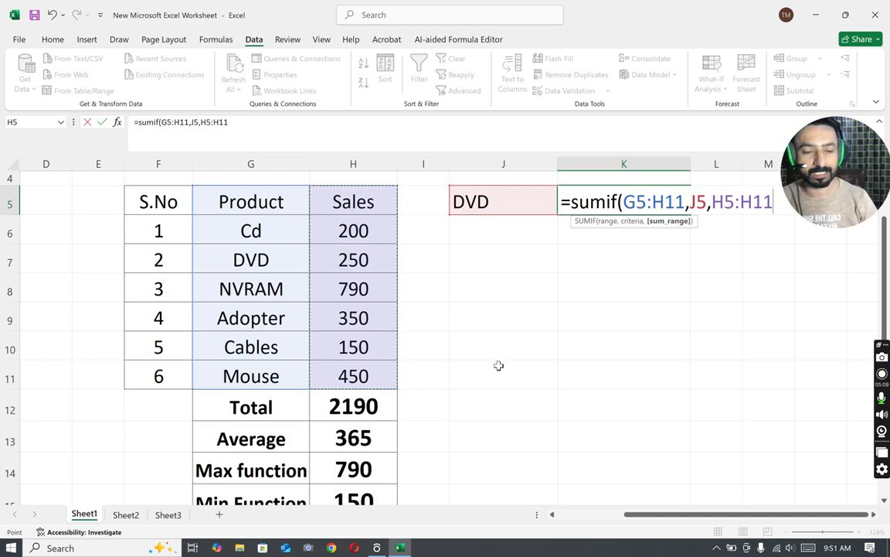
{"action": "type", "text": ")"}
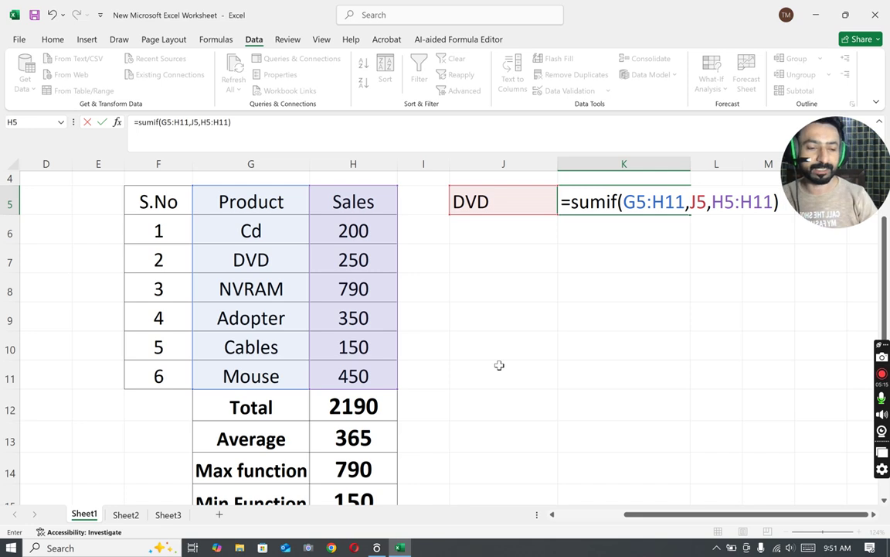
{"action": "key", "text": "Return"}
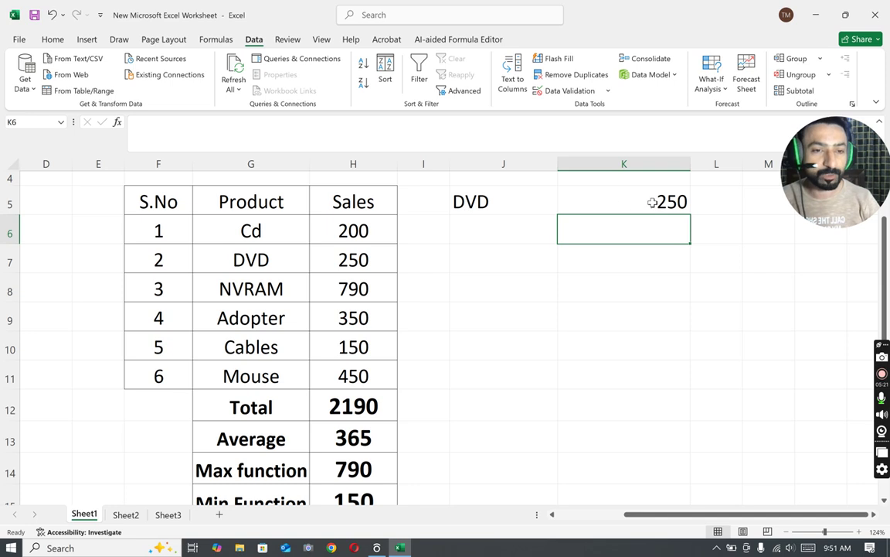
Step: Test the sales lookup by choosing NVRAM in the J5 drop-down list, and replace that choice with Cables
{"action": "left_click", "coordinate": [519, 200]}
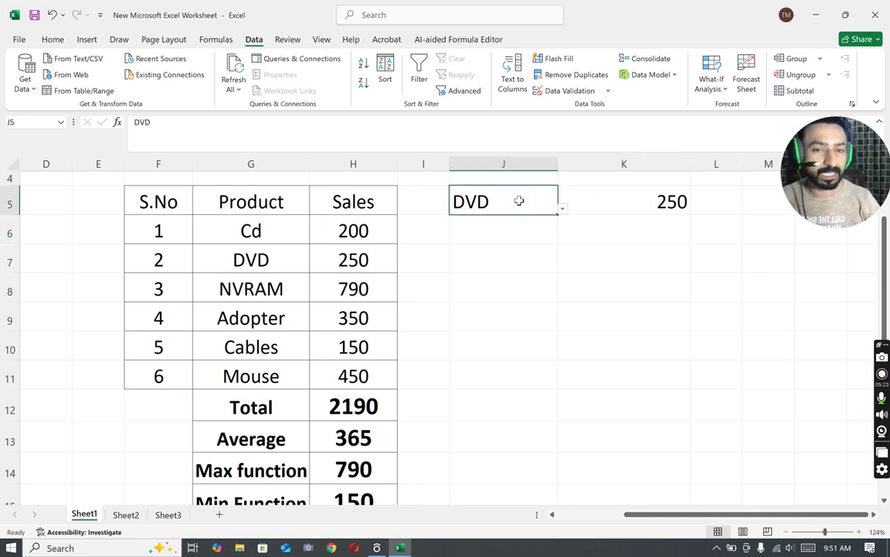
{"action": "left_click", "coordinate": [563, 210]}
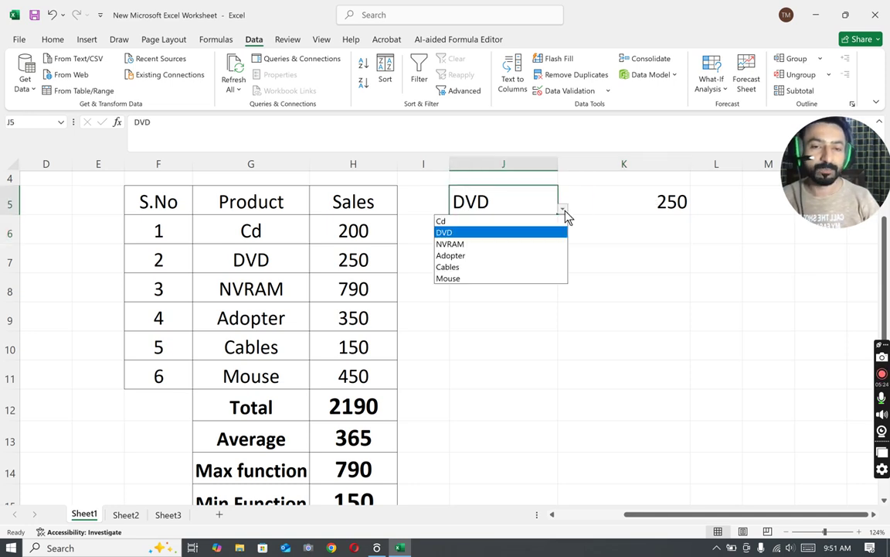
{"action": "left_click", "coordinate": [468, 243]}
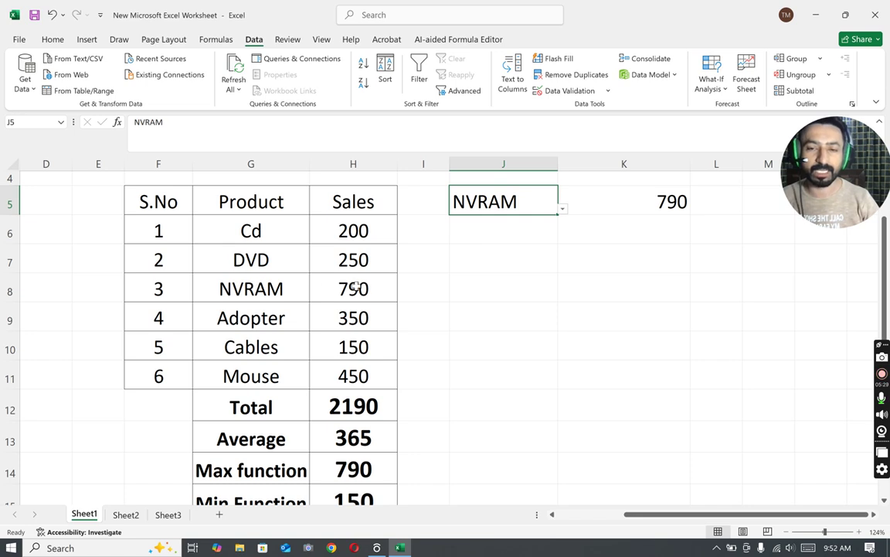
{"action": "left_click", "coordinate": [564, 210]}
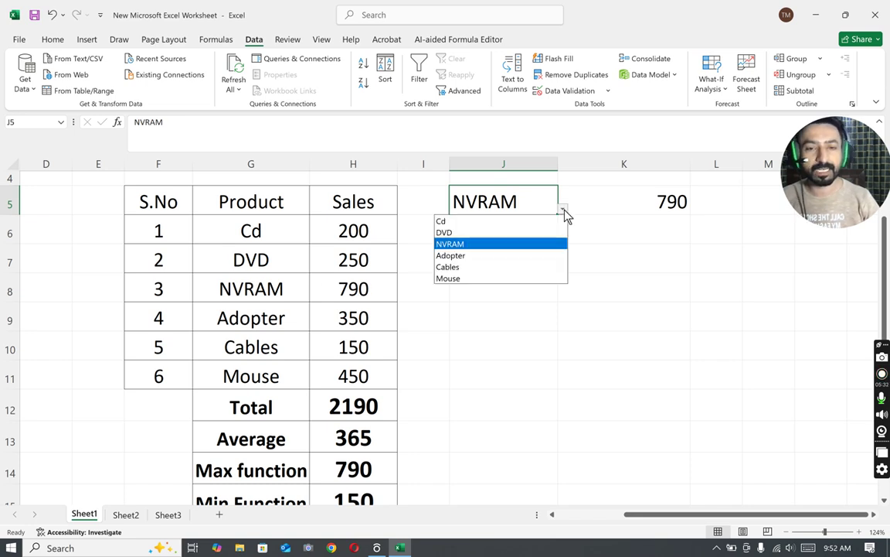
{"action": "left_click", "coordinate": [471, 268]}
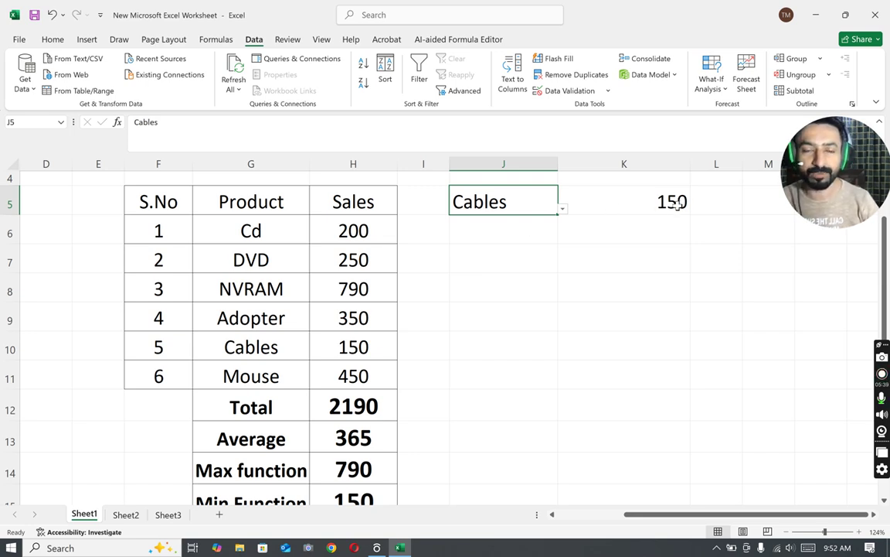
{"action": "left_click", "coordinate": [564, 321]}
{"action": "left_click", "coordinate": [489, 198]}
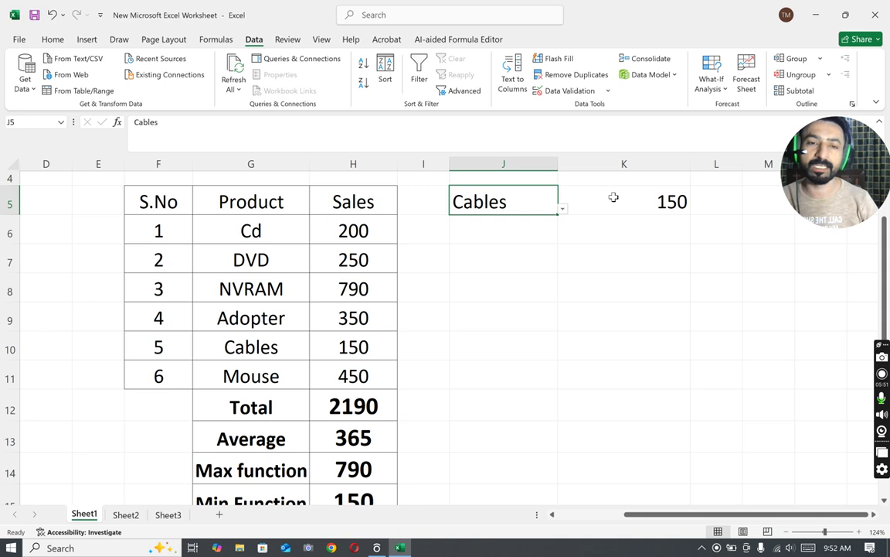
{"action": "left_click", "coordinate": [510, 249]}
Step: Make the product cell J5 bold and give it a light gold fill
{"action": "left_click", "coordinate": [492, 202]}
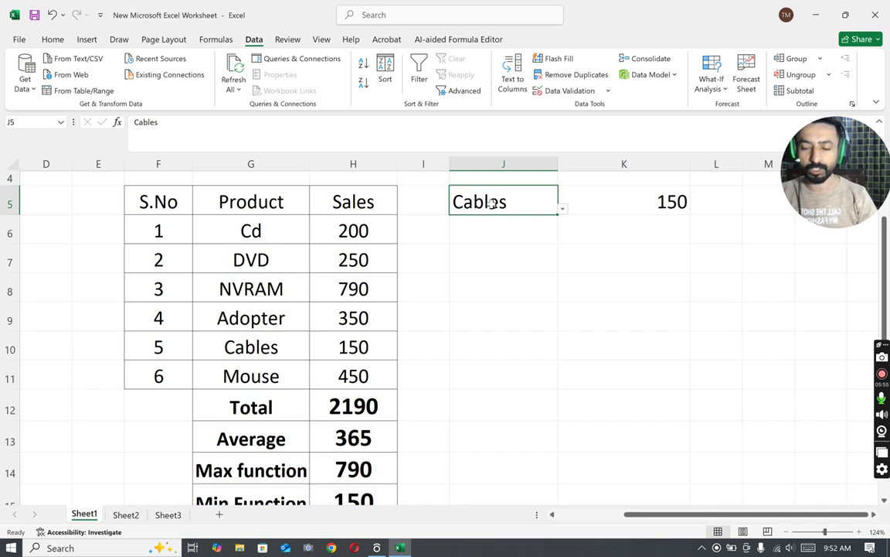
{"action": "key", "text": "ctrl+b"}
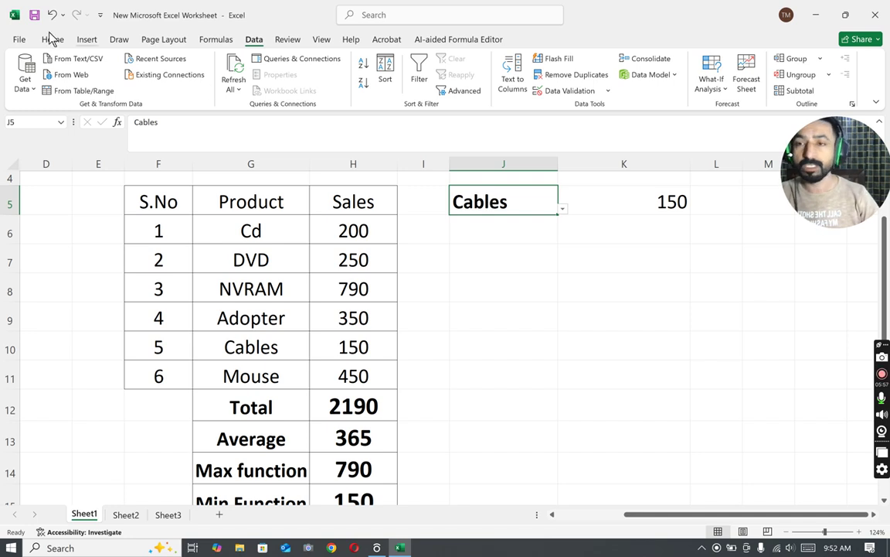
{"action": "left_click", "coordinate": [51, 39]}
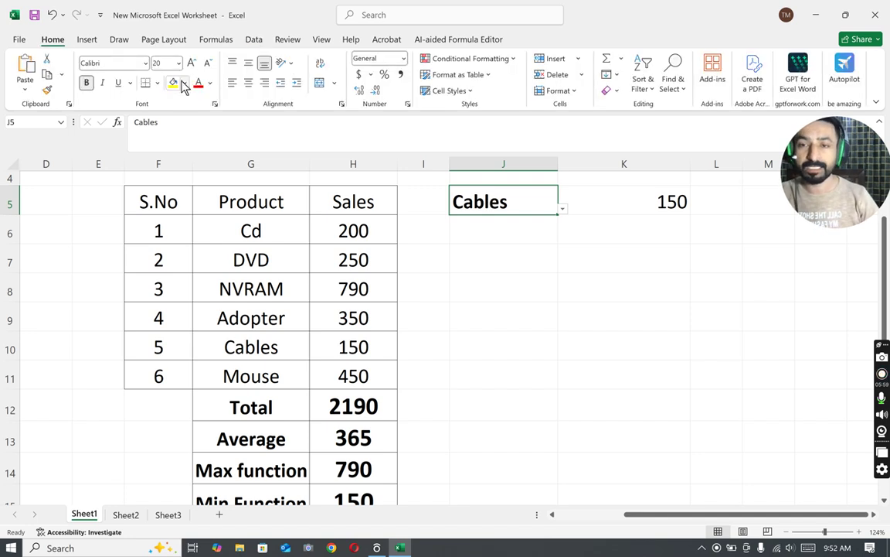
{"action": "left_click", "coordinate": [183, 83]}
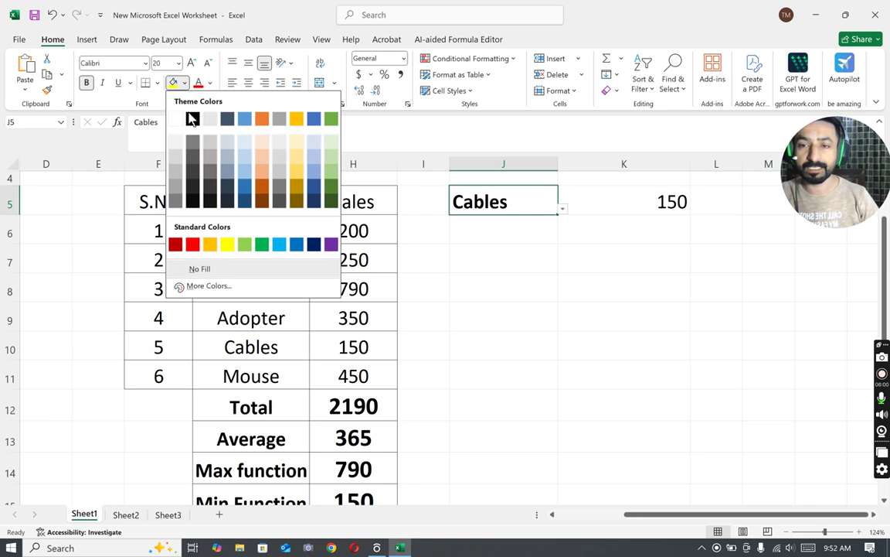
{"action": "left_click", "coordinate": [296, 172]}
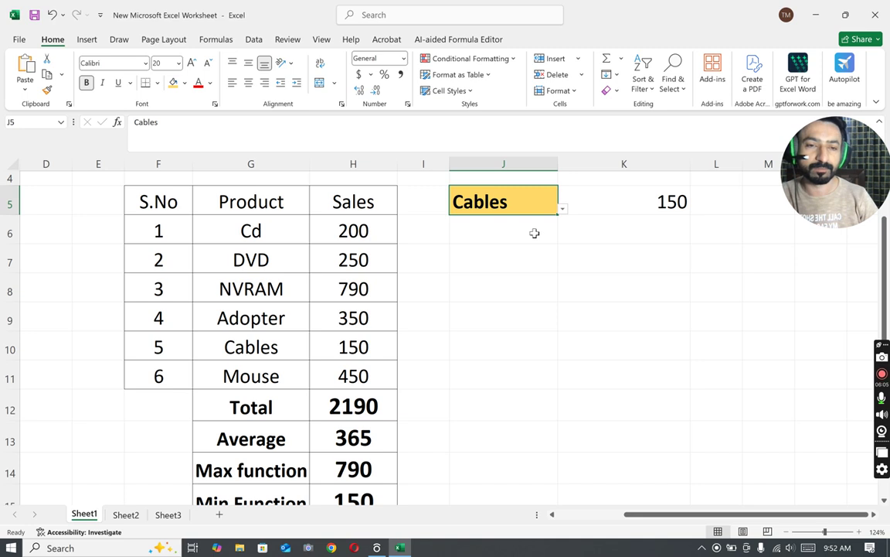
Step: Enter the label "if function" in J6, below the product drop-down
{"action": "left_click", "coordinate": [596, 236]}
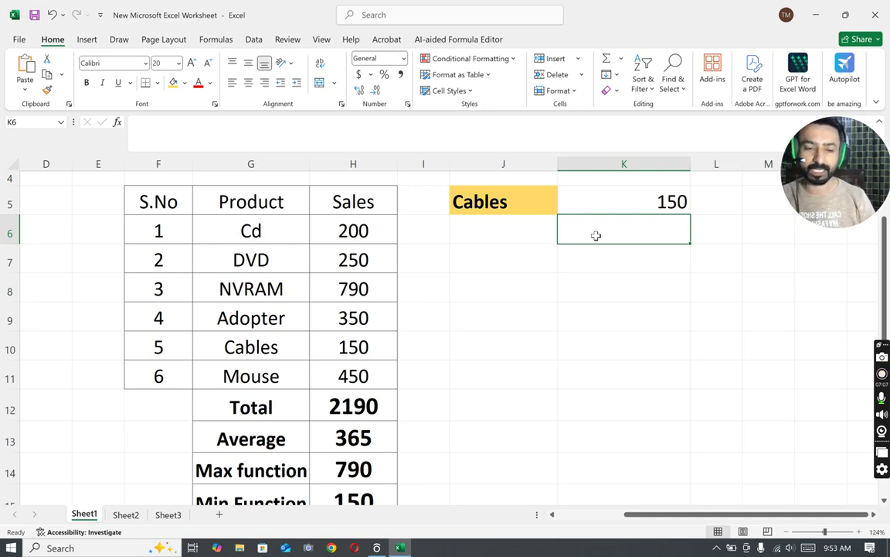
{"action": "left_click", "coordinate": [501, 230]}
{"action": "type", "text": "if f"}
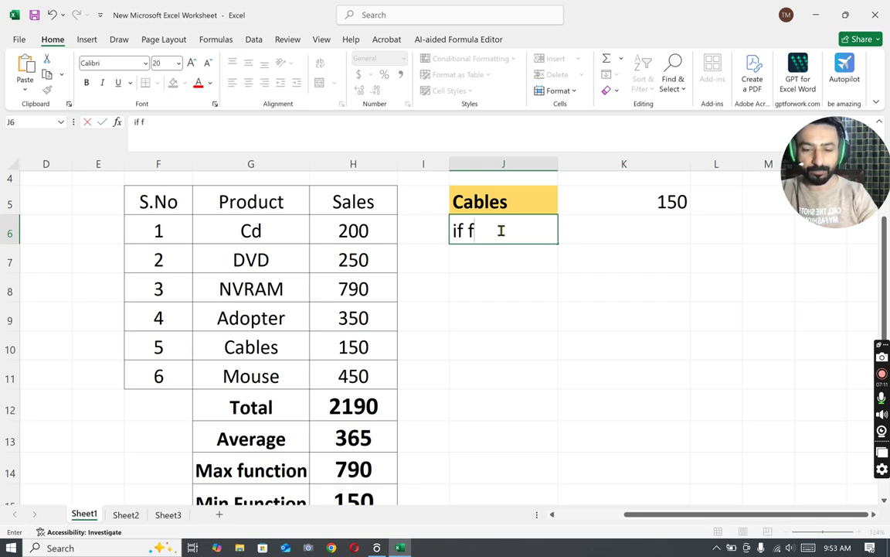
{"action": "type", "text": "unction"}
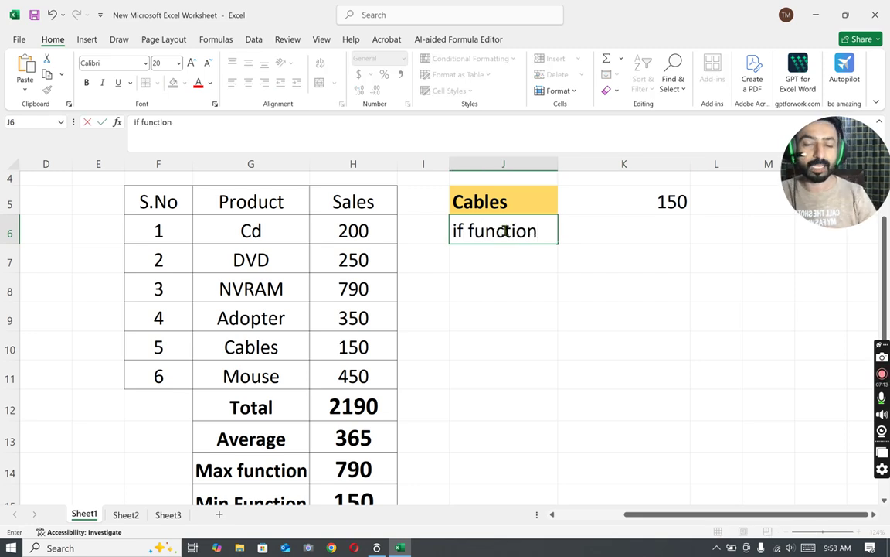
{"action": "left_click", "coordinate": [629, 232]}
{"action": "type", "text": "="}
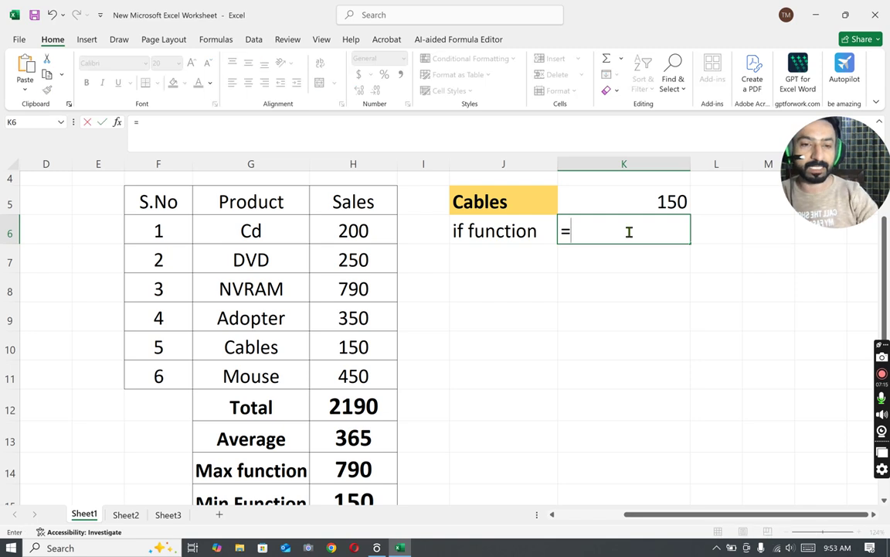
{"action": "type", "text": "if("}
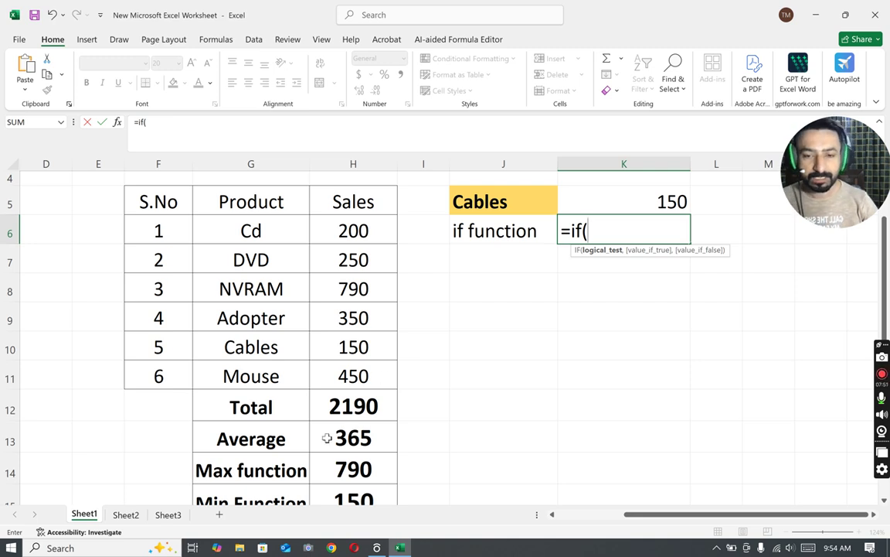
{"action": "left_click", "coordinate": [357, 436]}
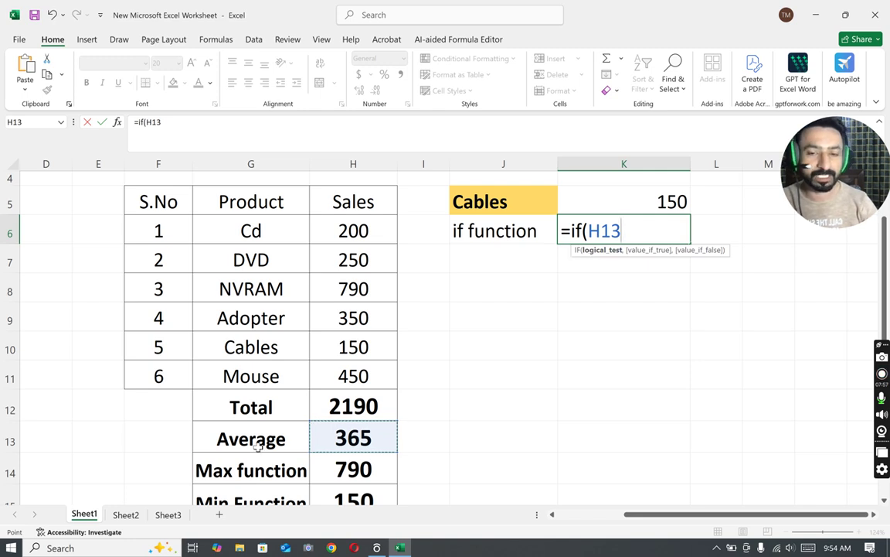
{"action": "left_click", "coordinate": [23, 441]}
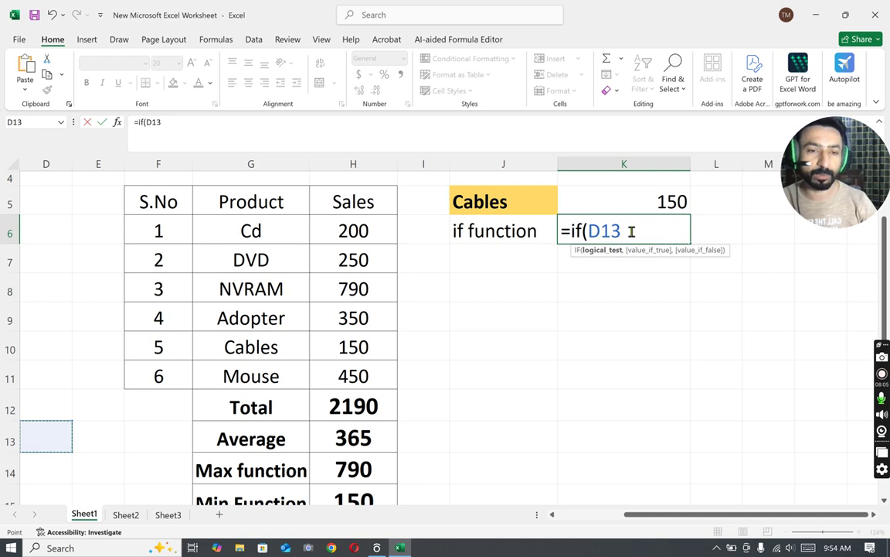
{"action": "type", "text": ","}
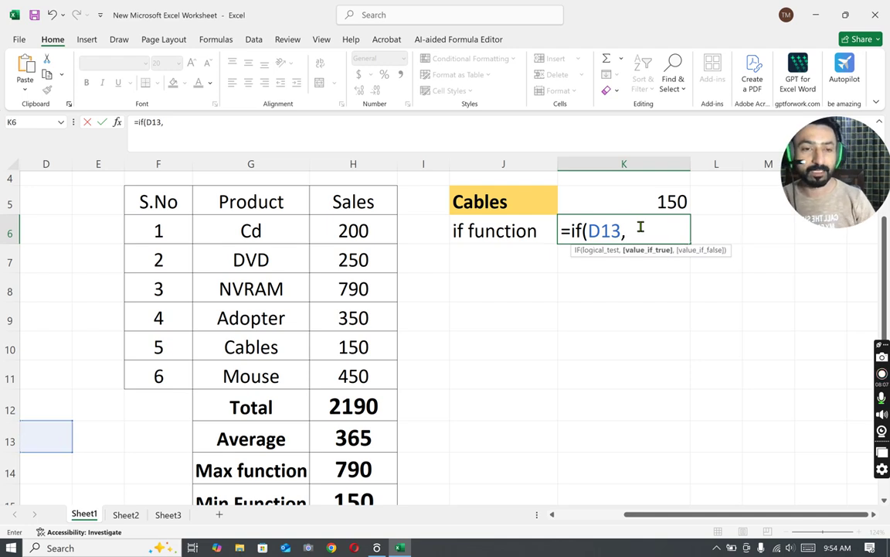
{"action": "key", "text": "BackSpace"}
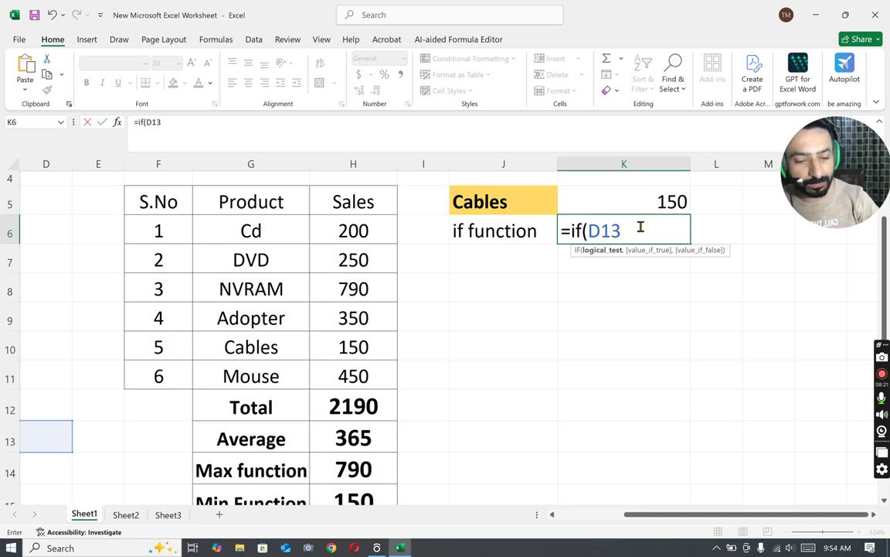
{"action": "type", "text": ">"}
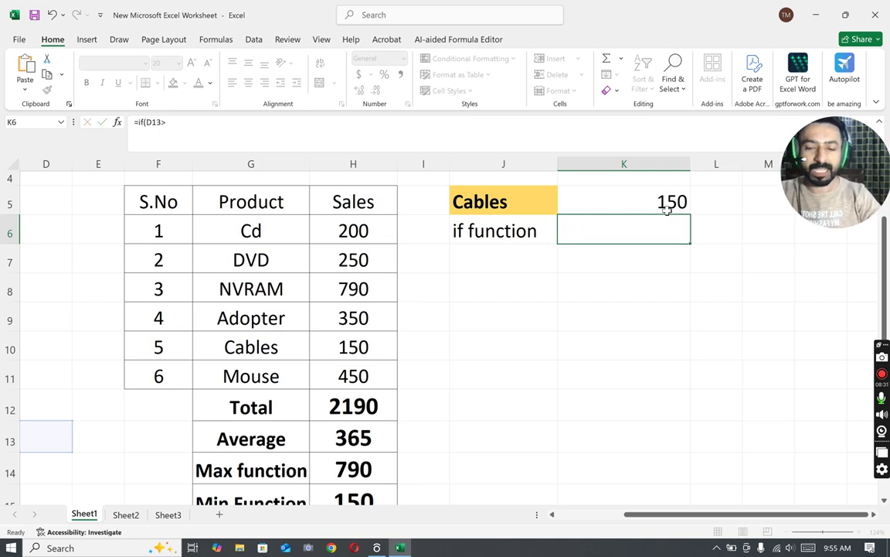
{"action": "key", "text": "Escape"}
{"action": "type", "text": "300"}
{"action": "key", "text": "BackSpace"}
{"action": "key", "text": "BackSpace"}
{"action": "key", "text": "BackSpace"}
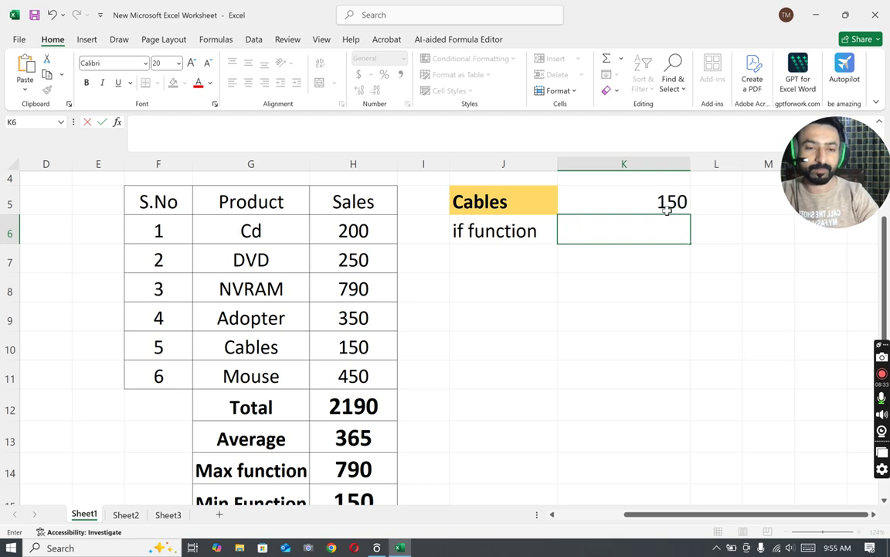
{"action": "type", "text": "=ifv"}
{"action": "key", "text": "BackSpace"}
{"action": "type", "text": "("}
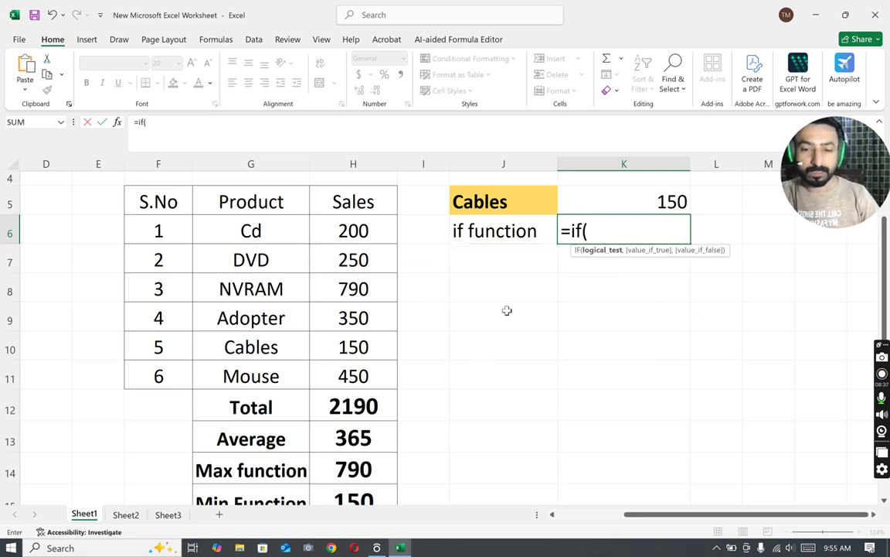
{"action": "left_click", "coordinate": [347, 434]}
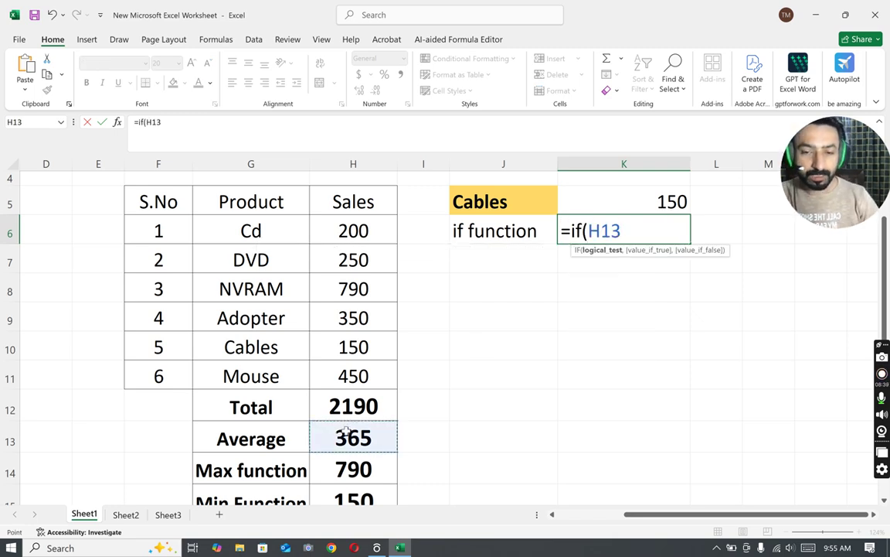
{"action": "type", "text": ">"}
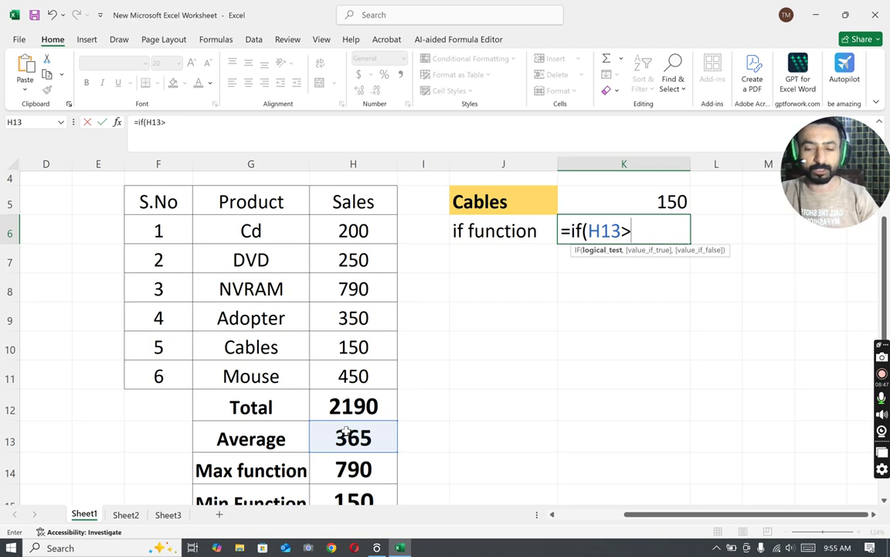
{"action": "key", "text": "Escape"}
{"action": "type", "text": "300"}
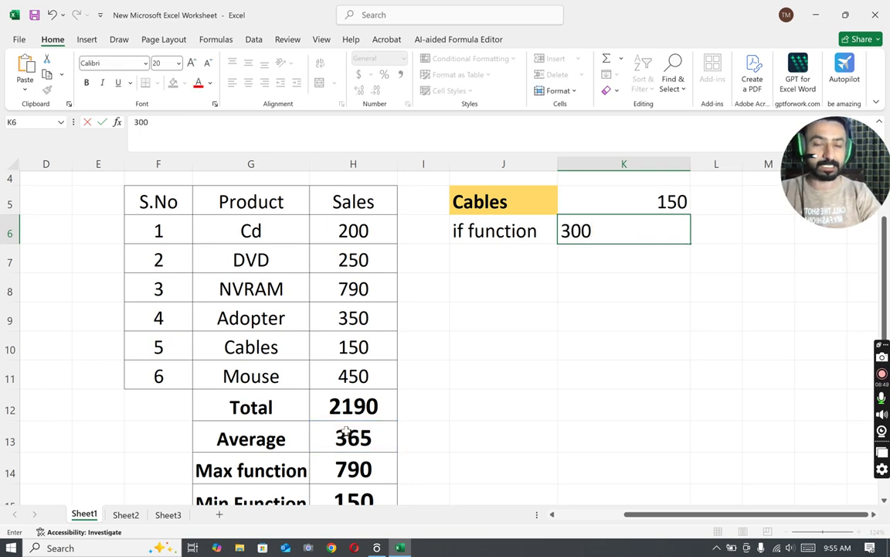
{"action": "type", "text": ","}
{"action": "key", "text": "BackSpace"}
{"action": "key", "text": "BackSpace"}
{"action": "key", "text": "BackSpace"}
{"action": "key", "text": "BackSpace"}
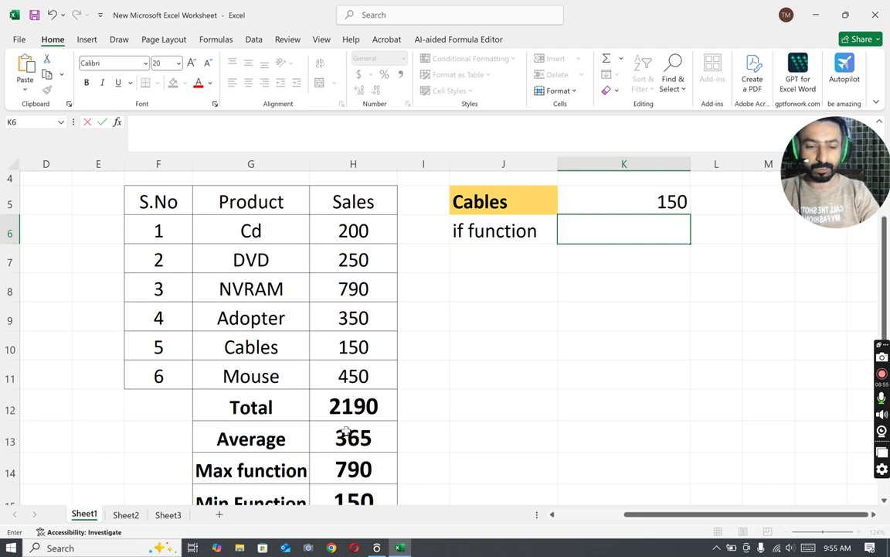
Step: Start an IF formula in K6 that tests whether the average in H13 is >300 and returns "Good sales" when true
{"action": "type", "text": "=if("}
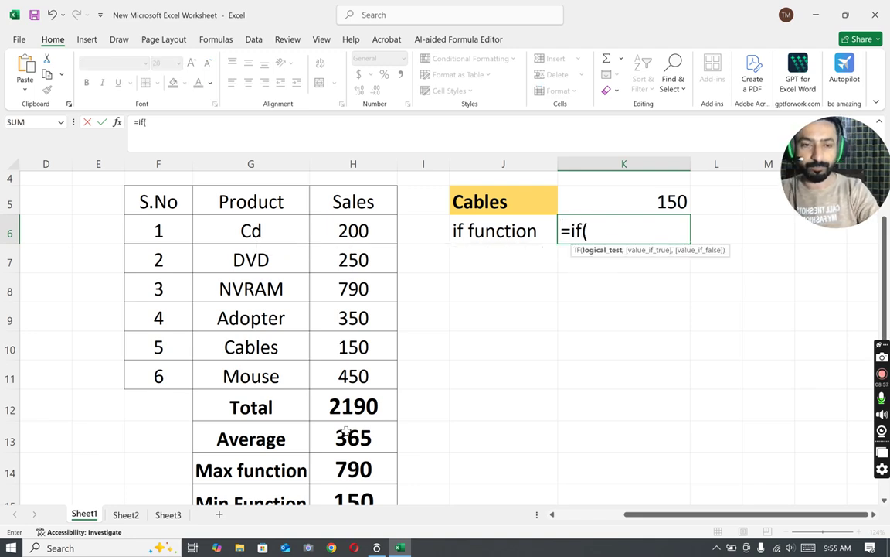
{"action": "left_click", "coordinate": [333, 443]}
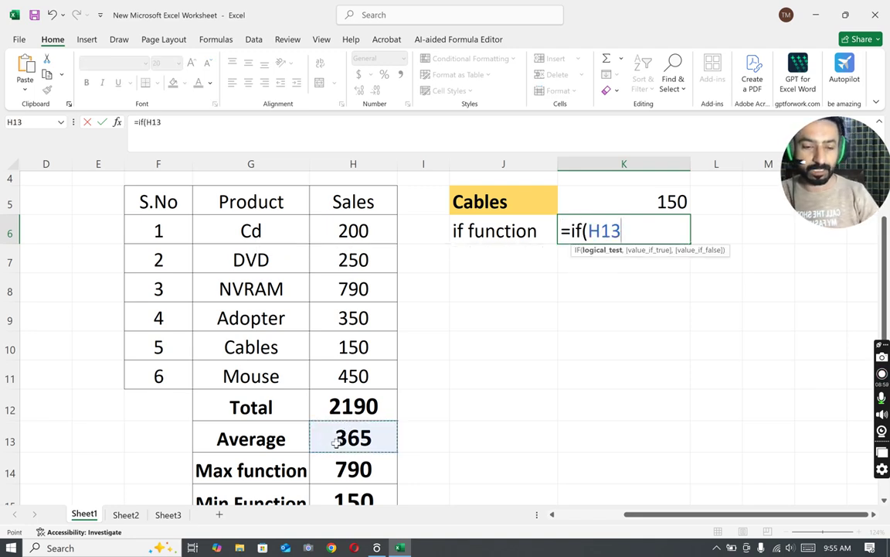
{"action": "type", "text": ">"}
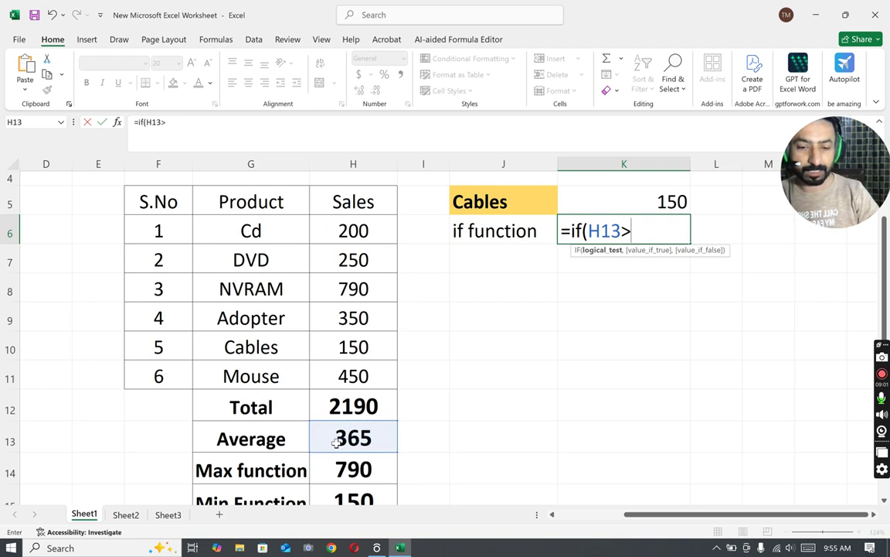
{"action": "type", "text": "300"}
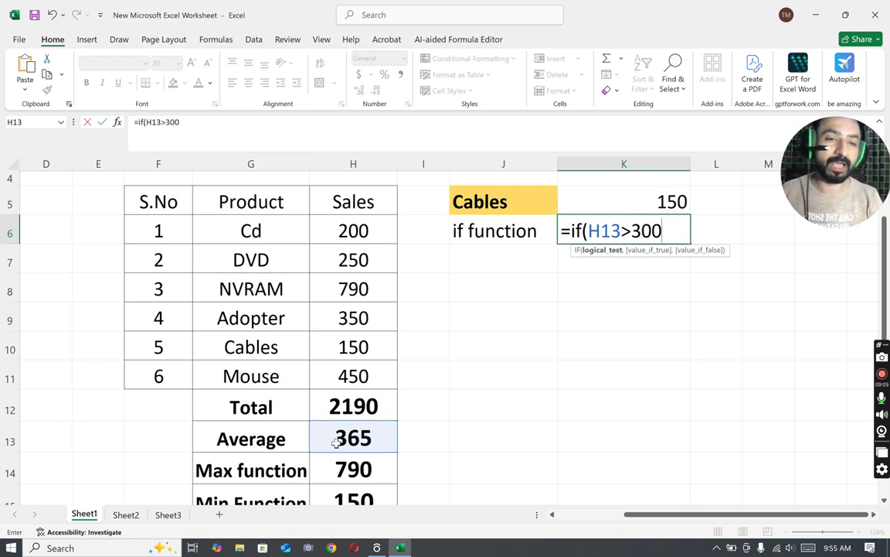
{"action": "type", "text": ","}
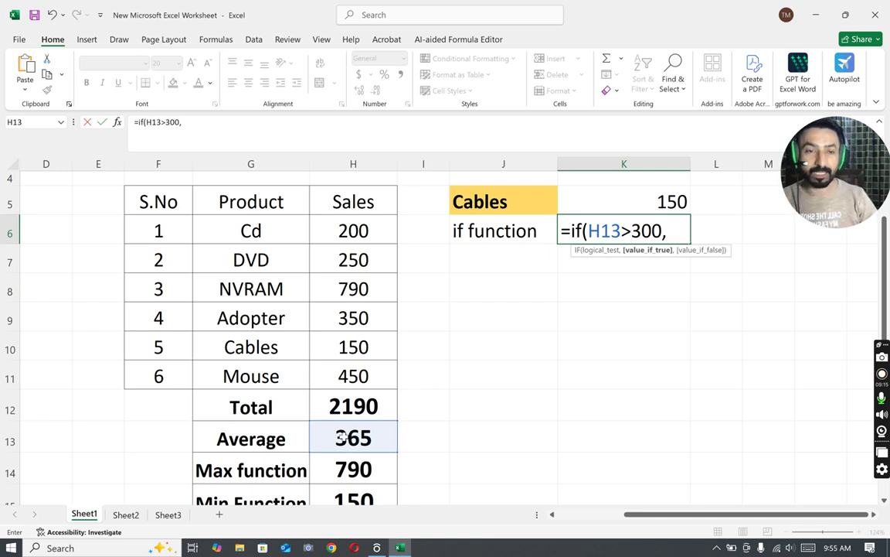
{"action": "type", "text": "\""}
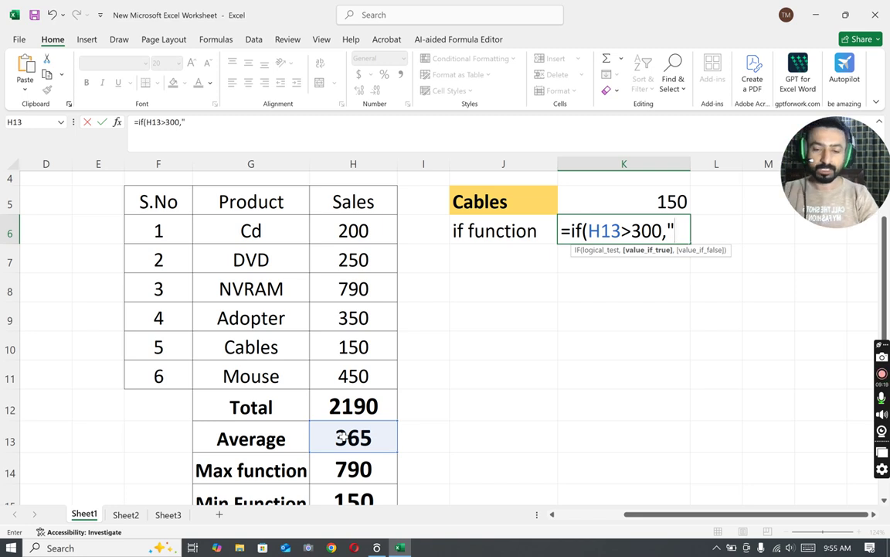
{"action": "type", "text": "Good sales"}
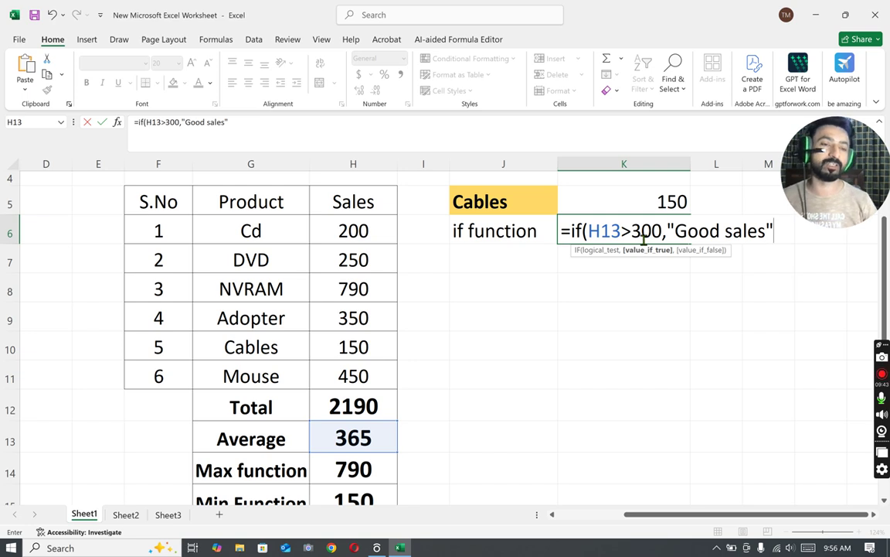
Step: Complete the IF formula in K6 with "poor sales" as the value if false
{"action": "type", "text": ","}
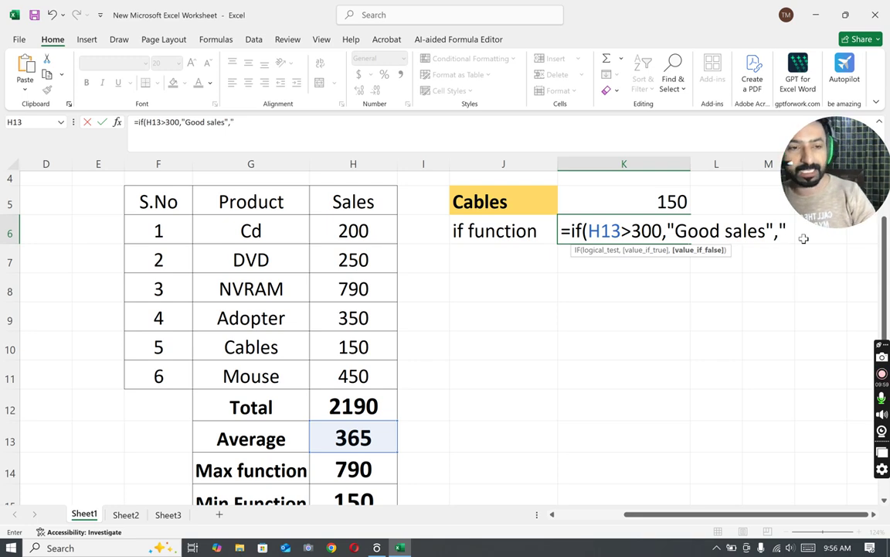
{"action": "type", "text": "poor"}
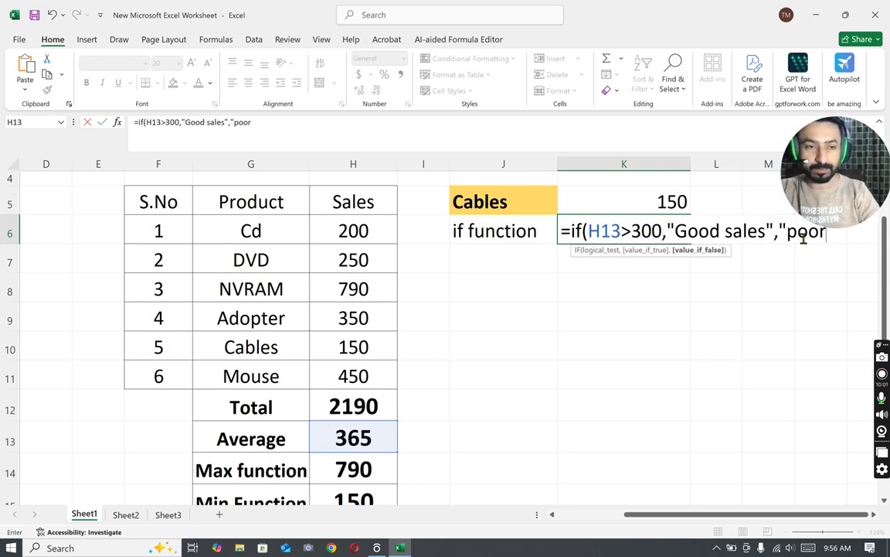
{"action": "type", "text": " sales"}
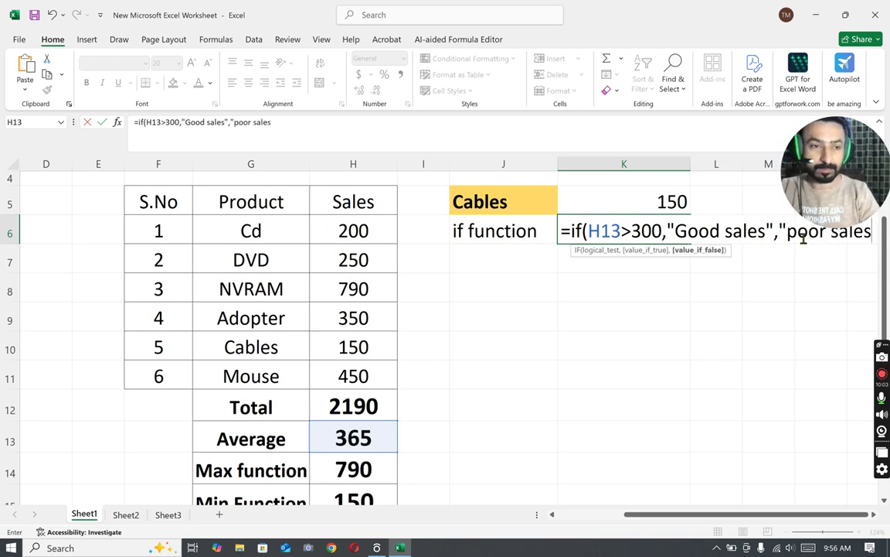
{"action": "type", "text": "\""}
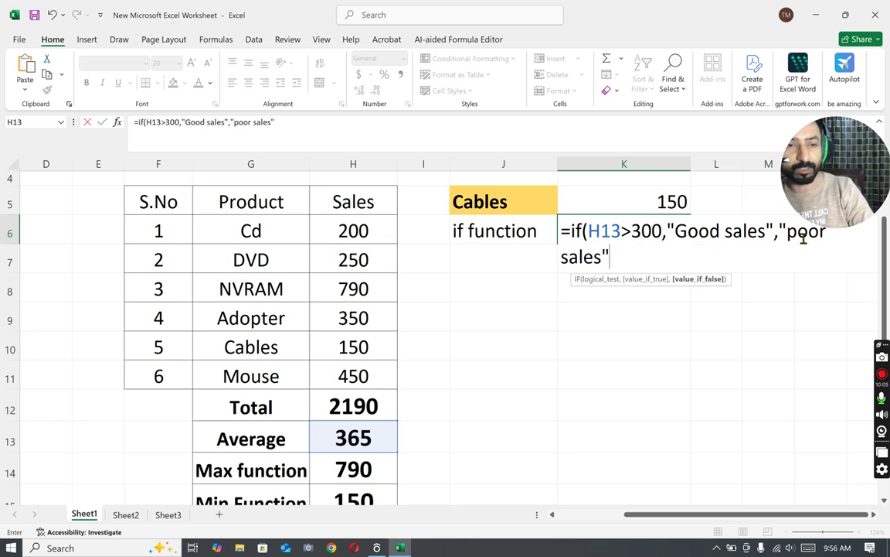
{"action": "type", "text": ")"}
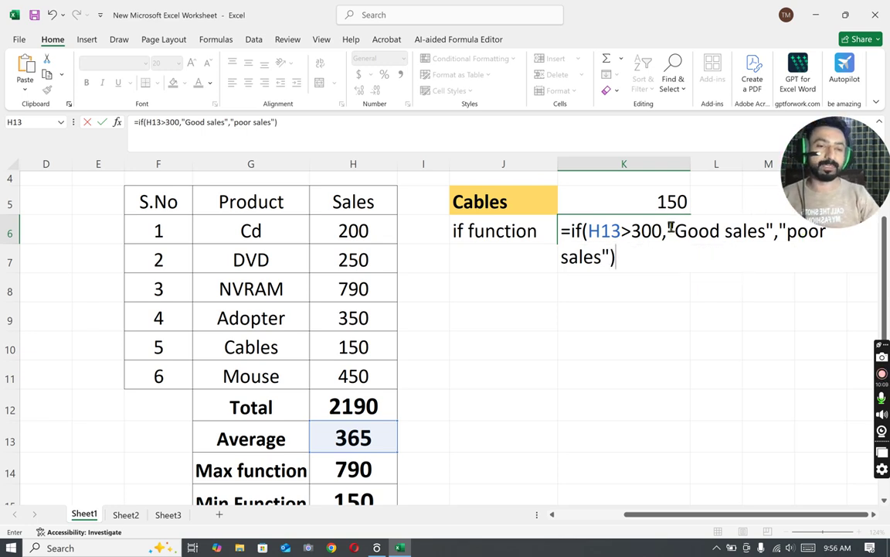
{"action": "left_click_drag", "start_coordinate": [730, 236], "coordinate": [775, 242]}
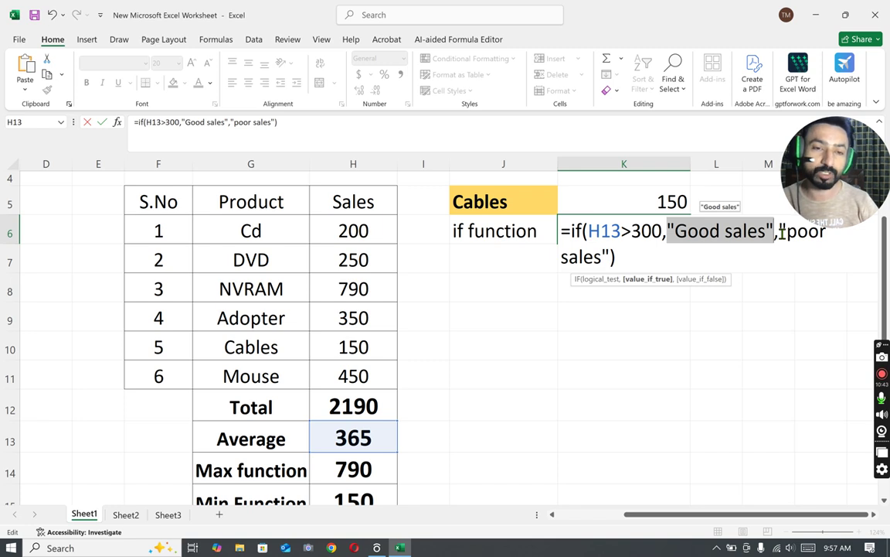
{"action": "key", "text": "Return"}
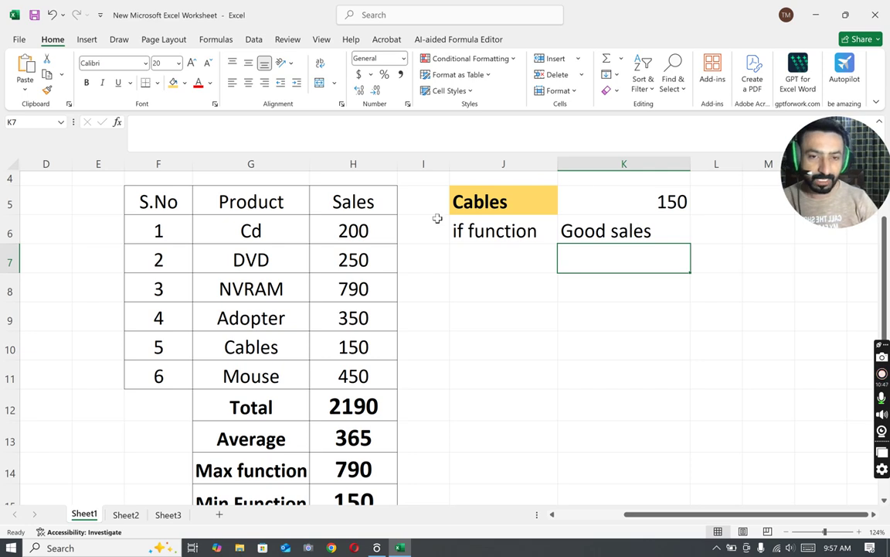
Step: Center the results in K5:K6 horizontally
{"action": "left_click_drag", "start_coordinate": [618, 202], "coordinate": [578, 232]}
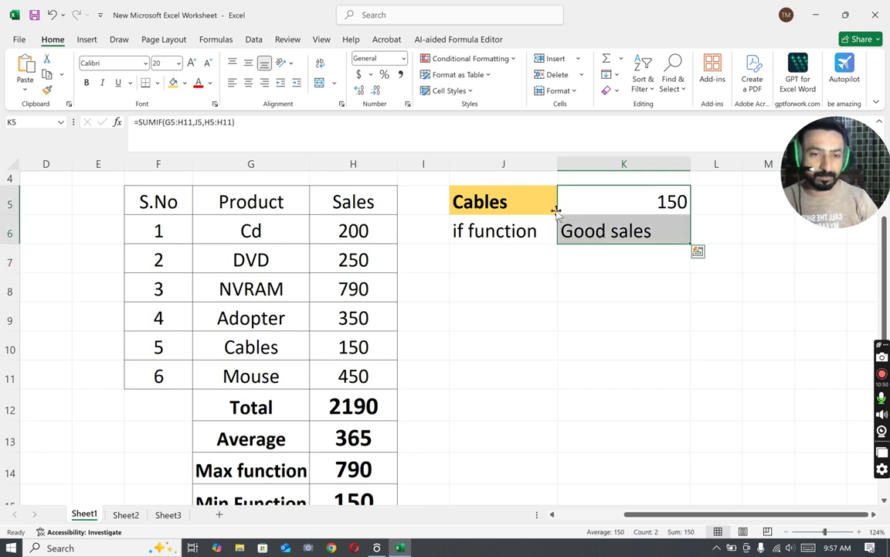
{"action": "left_click", "coordinate": [248, 83]}
{"action": "left_click", "coordinate": [626, 307]}
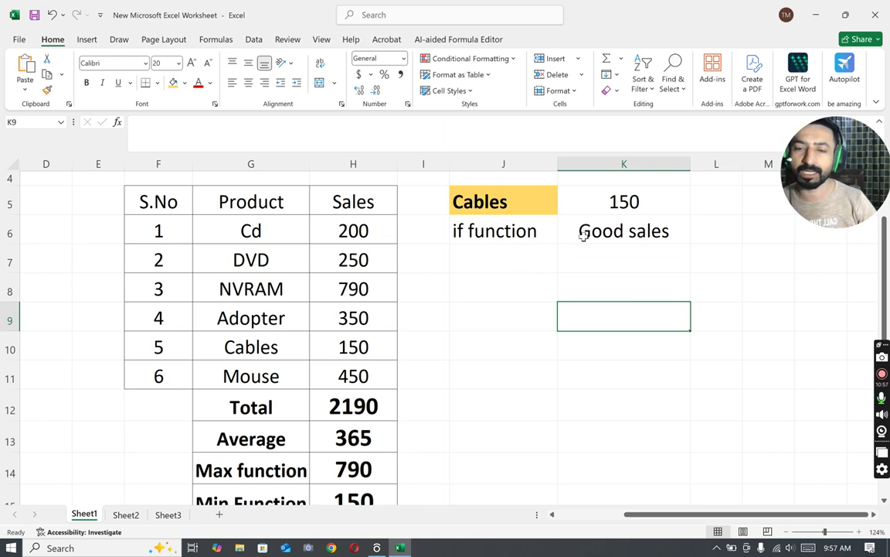
Step: Test the IF formula by setting the NVRAM sales in H8 to 90, and set them back to 790
{"action": "left_click", "coordinate": [348, 290]}
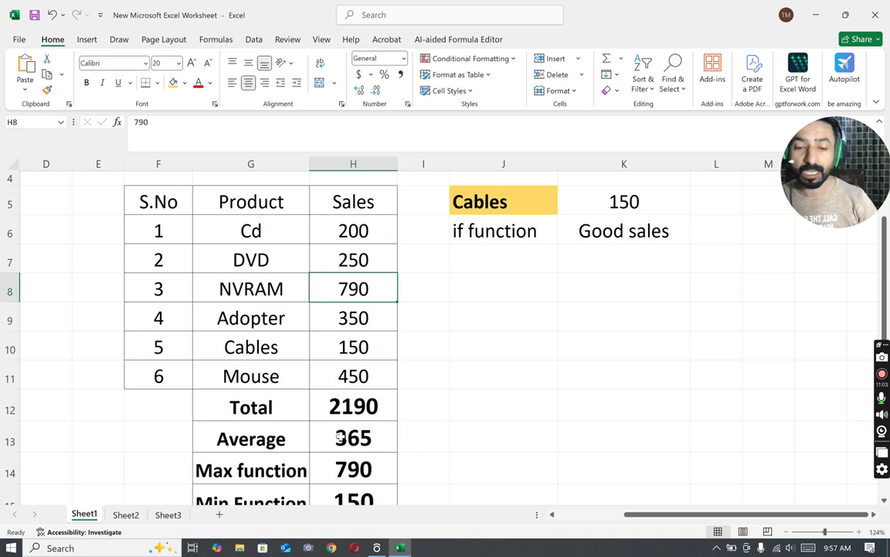
{"action": "type", "text": "90"}
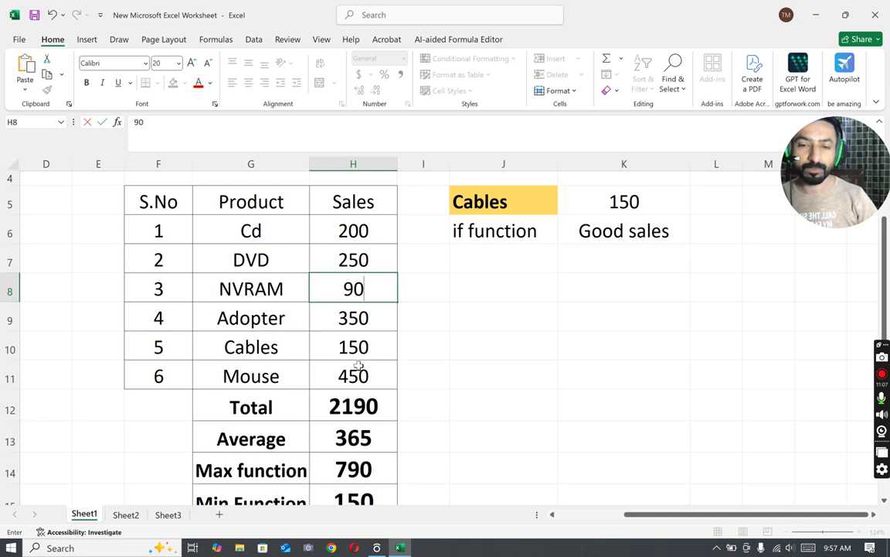
{"action": "left_click", "coordinate": [350, 317]}
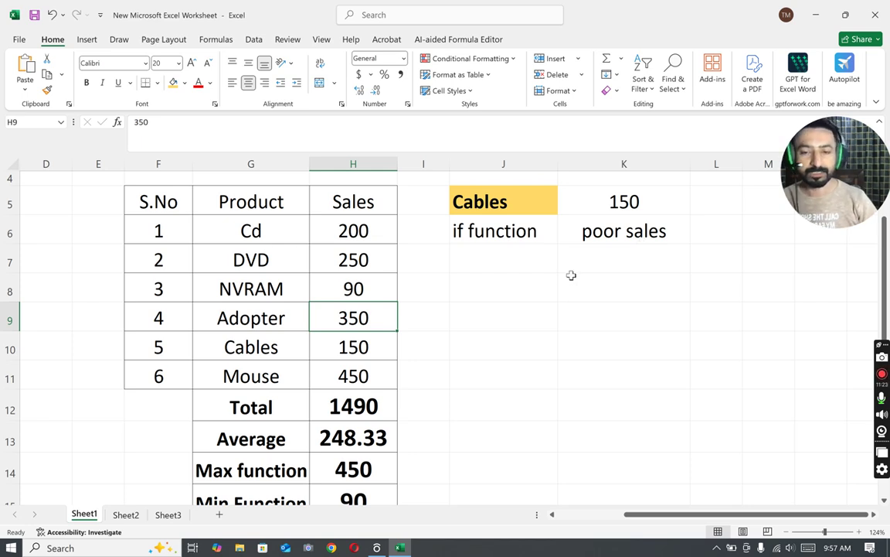
{"action": "left_click", "coordinate": [349, 289]}
{"action": "type", "text": "790"}
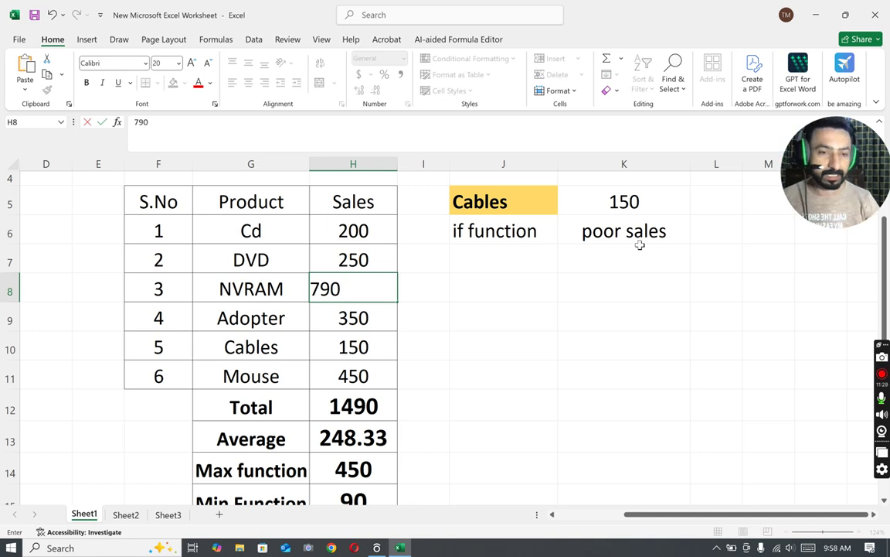
{"action": "left_click", "coordinate": [607, 238]}
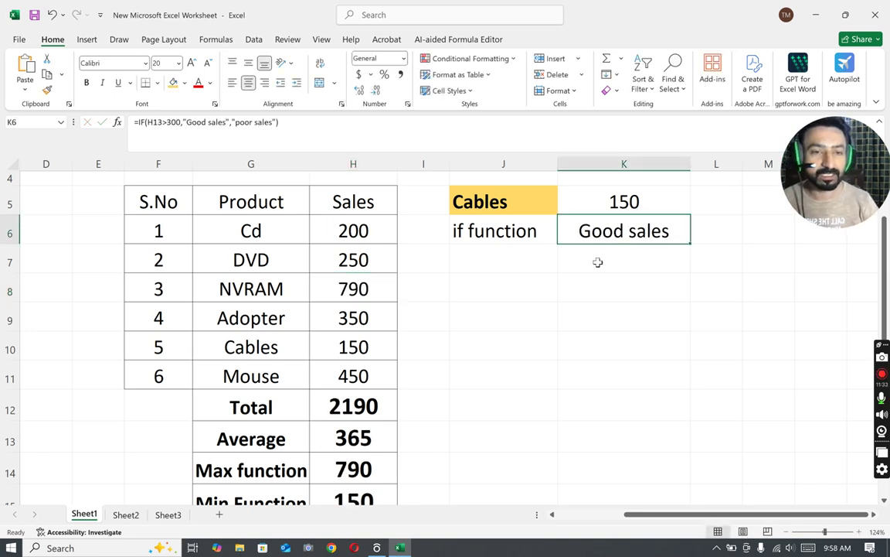
Step: Test the rating in K6 by setting the Adopter sales in H9 to 20
{"action": "left_click", "coordinate": [355, 288]}
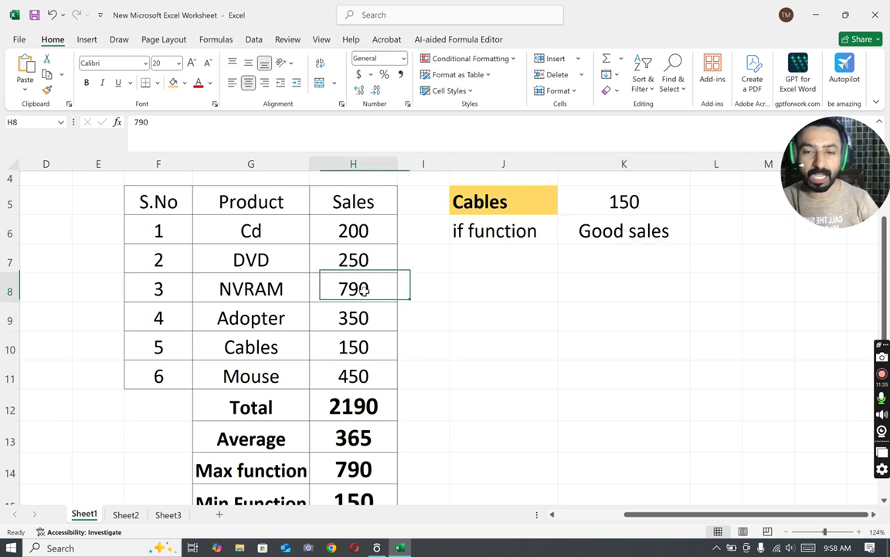
{"action": "left_click", "coordinate": [358, 322]}
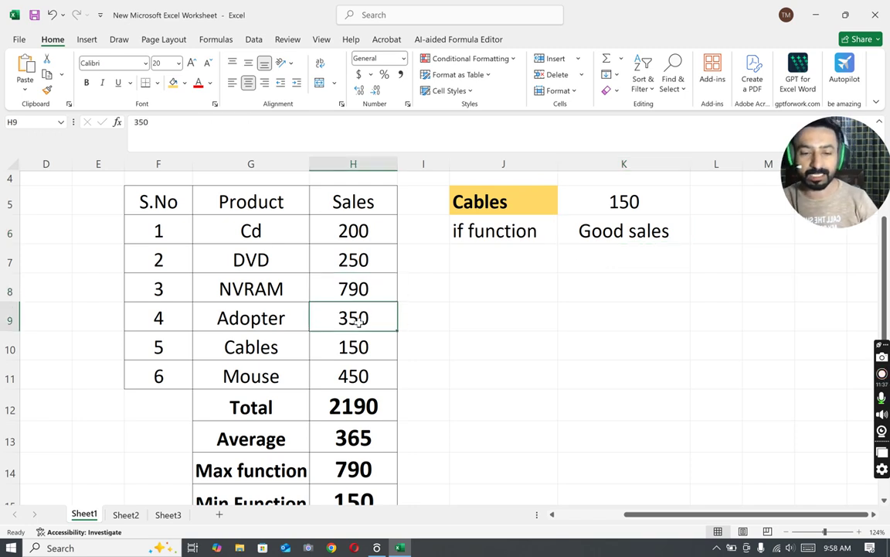
{"action": "type", "text": "20"}
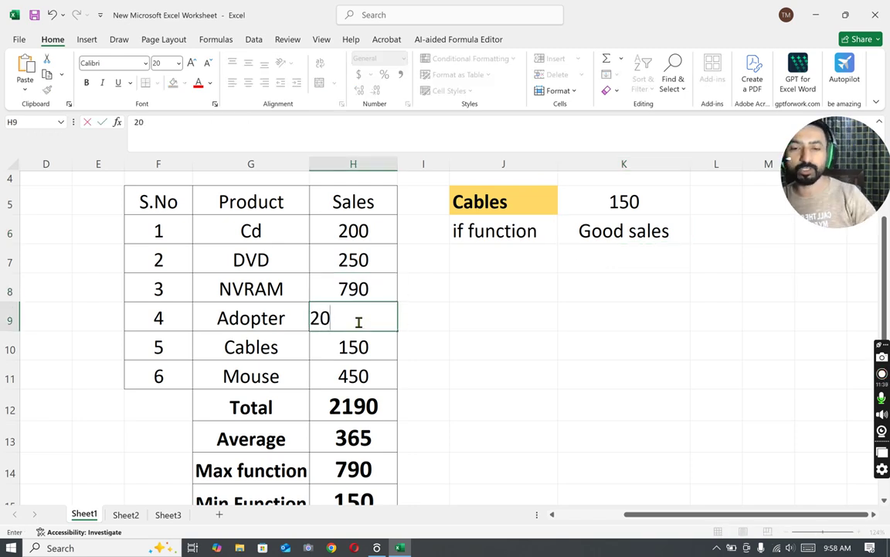
{"action": "left_click", "coordinate": [437, 338]}
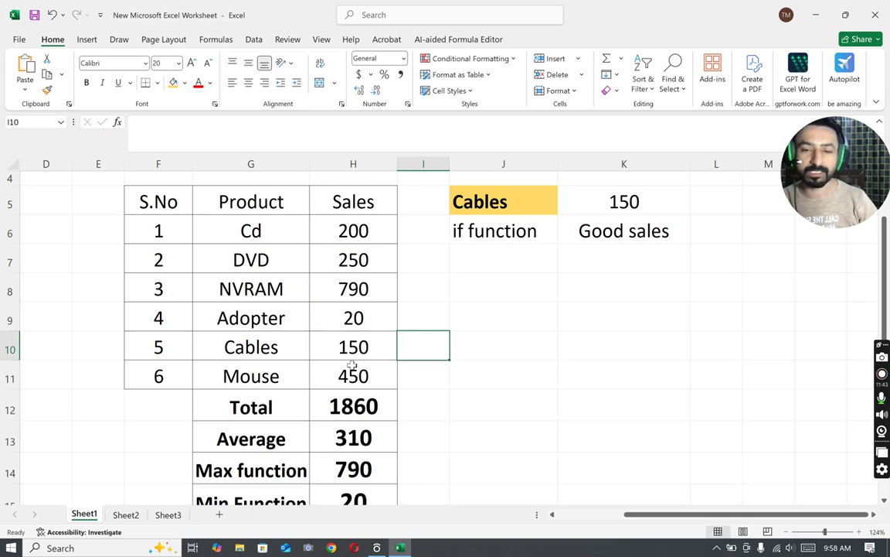
Step: Set the NVRAM sales in H8 to 300 and the Adopter sales in H9 to 790
{"action": "left_click", "coordinate": [353, 290]}
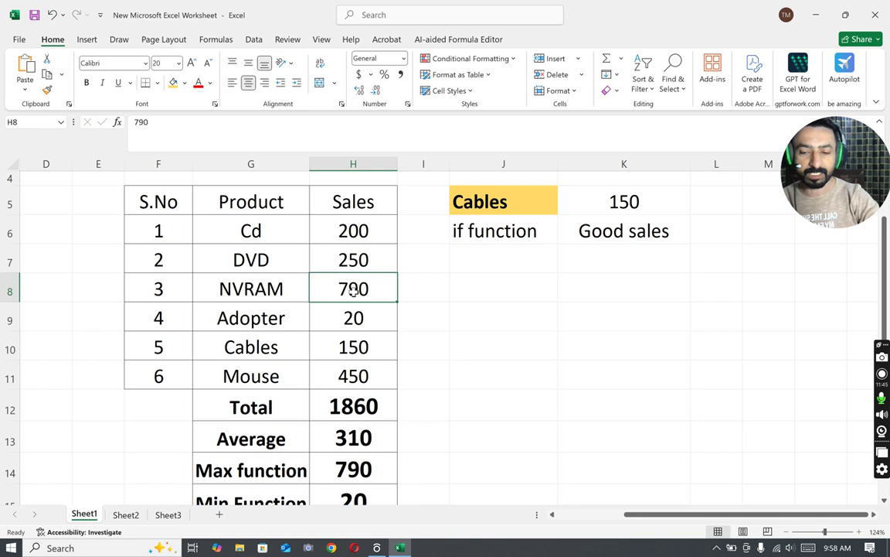
{"action": "type", "text": "300"}
{"action": "key", "text": "Return"}
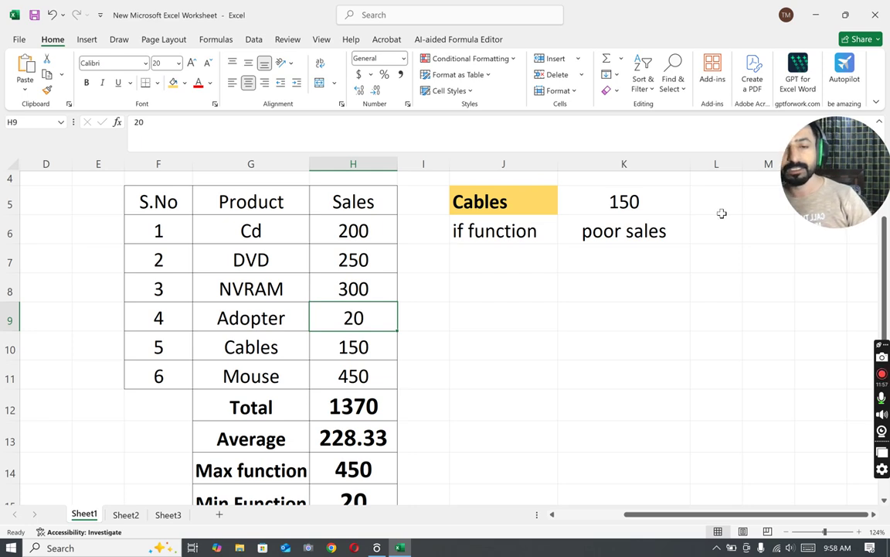
{"action": "type", "text": "790"}
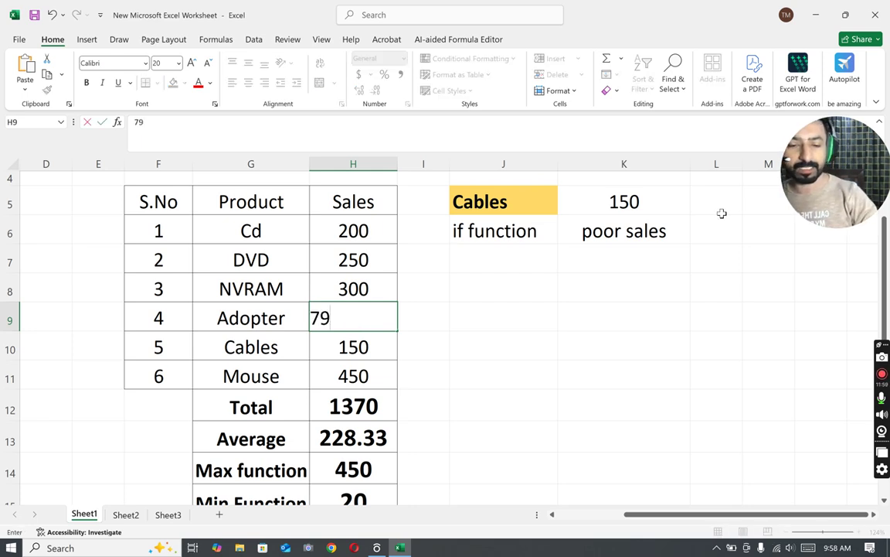
{"action": "left_click", "coordinate": [462, 315]}
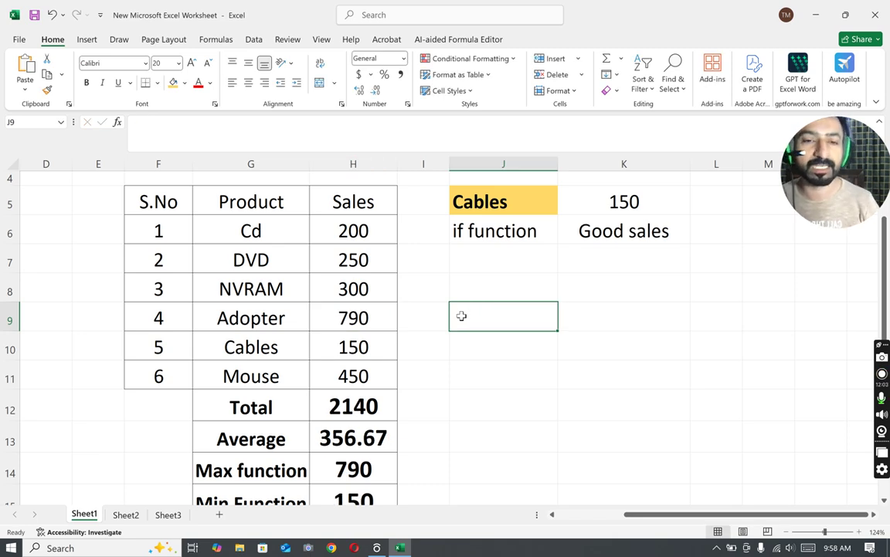
Step: Enter the label "countif" in J7, below the "if function" label
{"action": "left_click", "coordinate": [474, 261]}
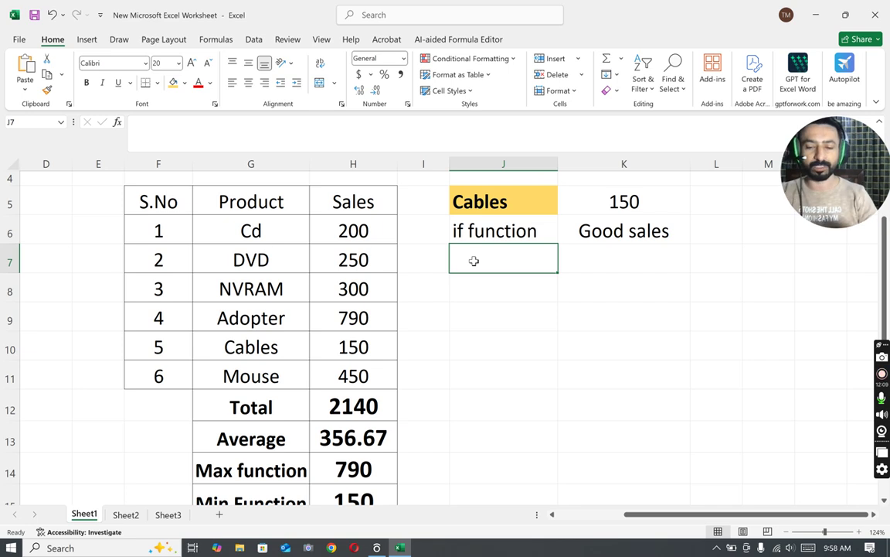
{"action": "type", "text": "countif"}
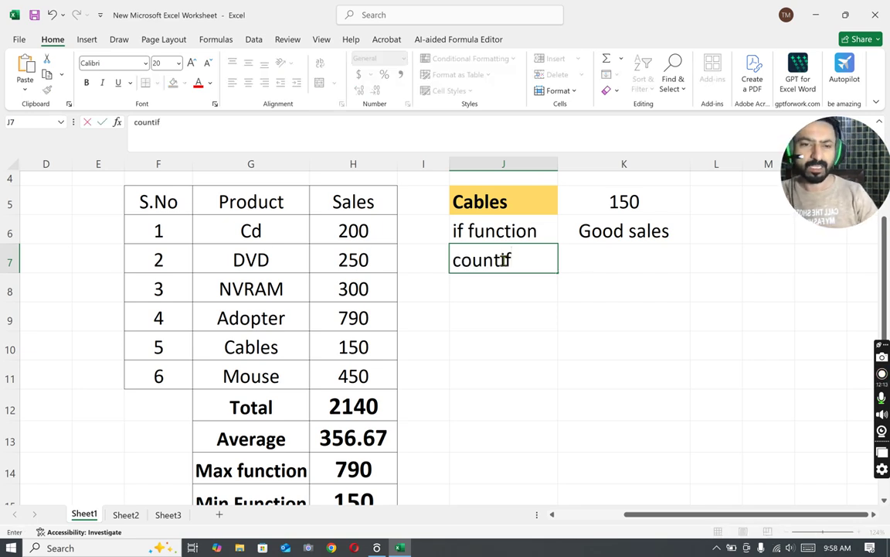
{"action": "left_click", "coordinate": [630, 264]}
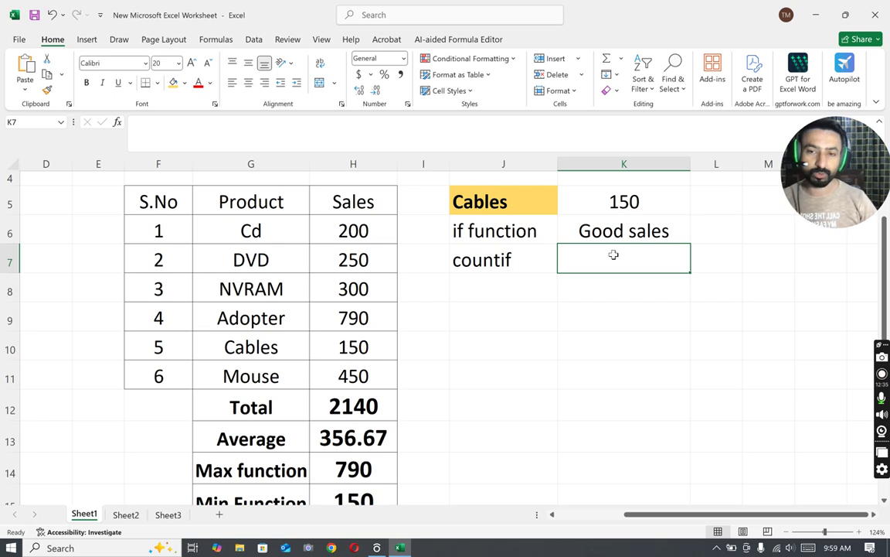
Step: Enter =countif(G6:G11,J5) in K7 to count how often the product chosen in J5 occurs in the product list
{"action": "type", "text": "=i"}
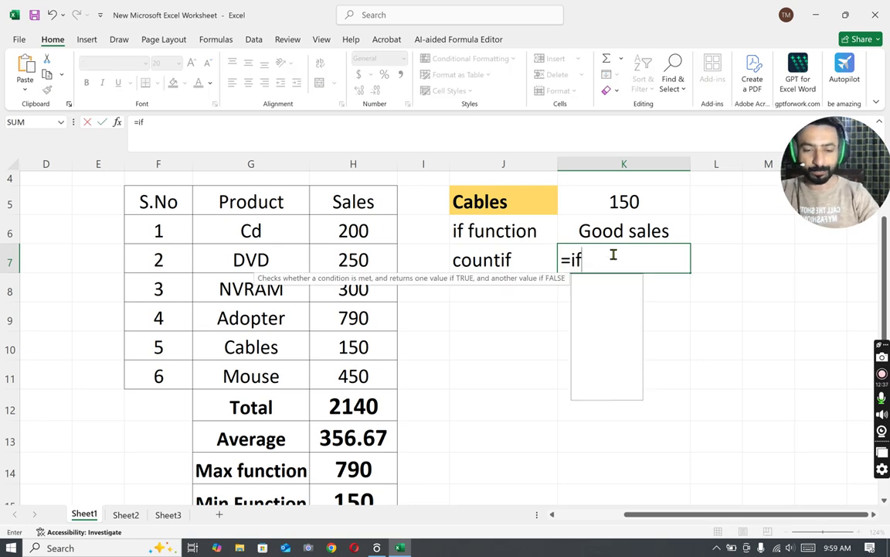
{"action": "key", "text": "BackSpace"}
{"action": "type", "text": "count"}
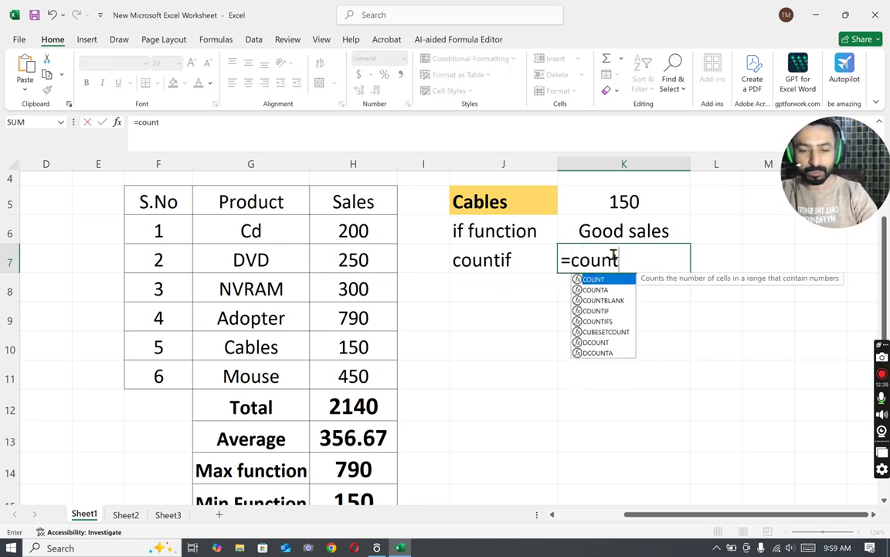
{"action": "type", "text": "if("}
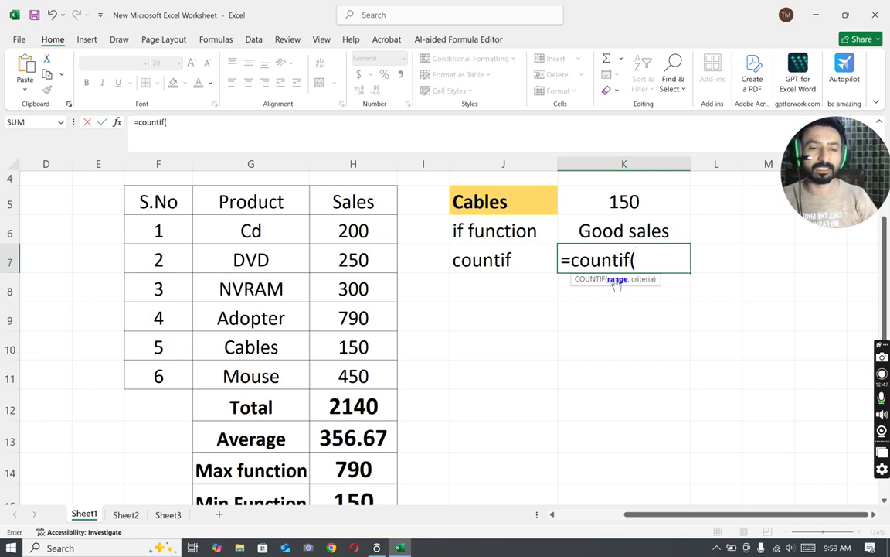
{"action": "left_click", "coordinate": [229, 231]}
{"action": "left_click_drag", "start_coordinate": [227, 251], "coordinate": [240, 365]}
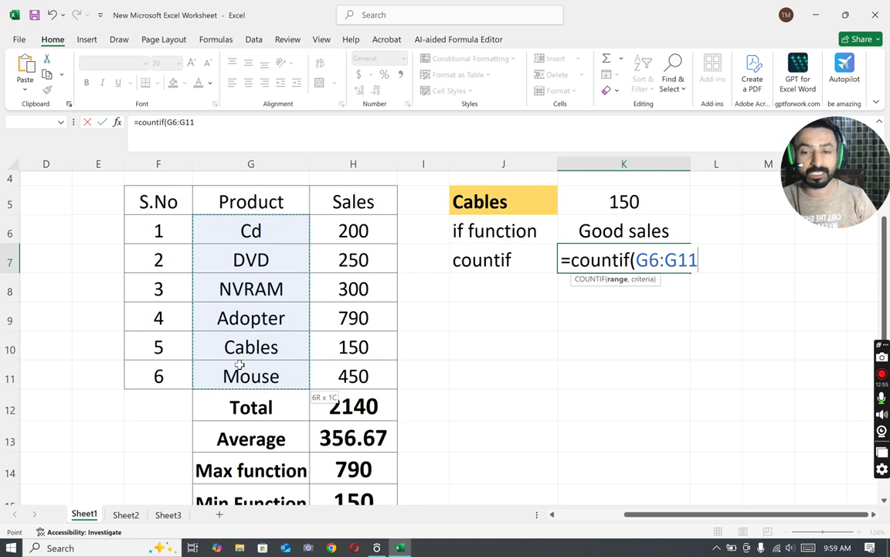
{"action": "left_click_drag", "start_coordinate": [240, 364], "coordinate": [240, 364]}
{"action": "type", "text": ","}
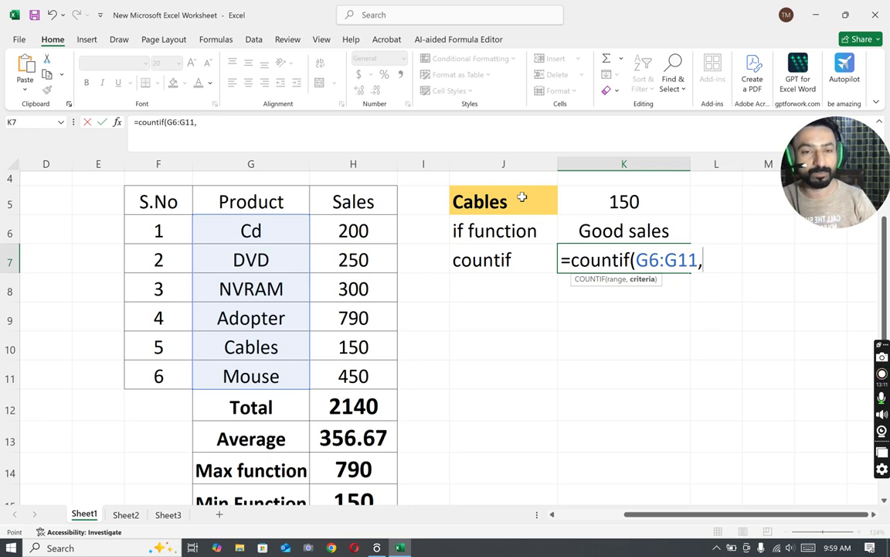
{"action": "left_click", "coordinate": [522, 197]}
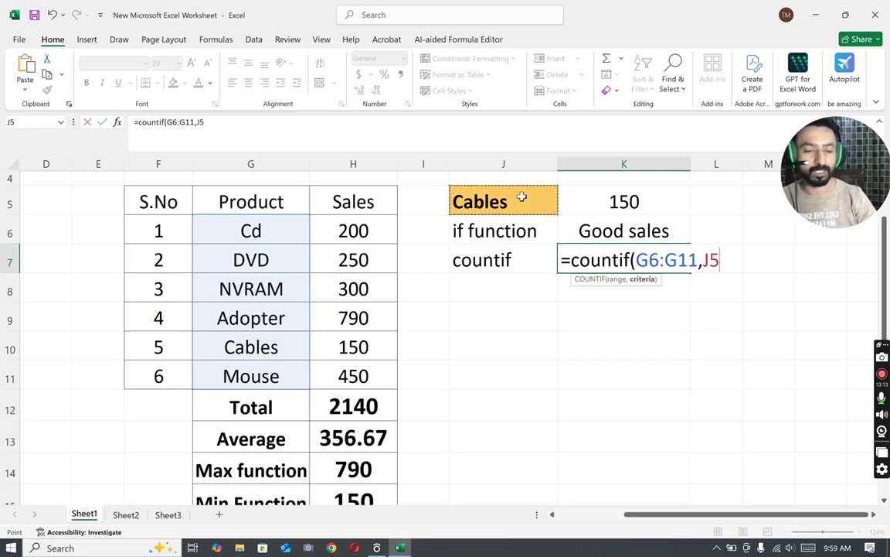
{"action": "type", "text": ")"}
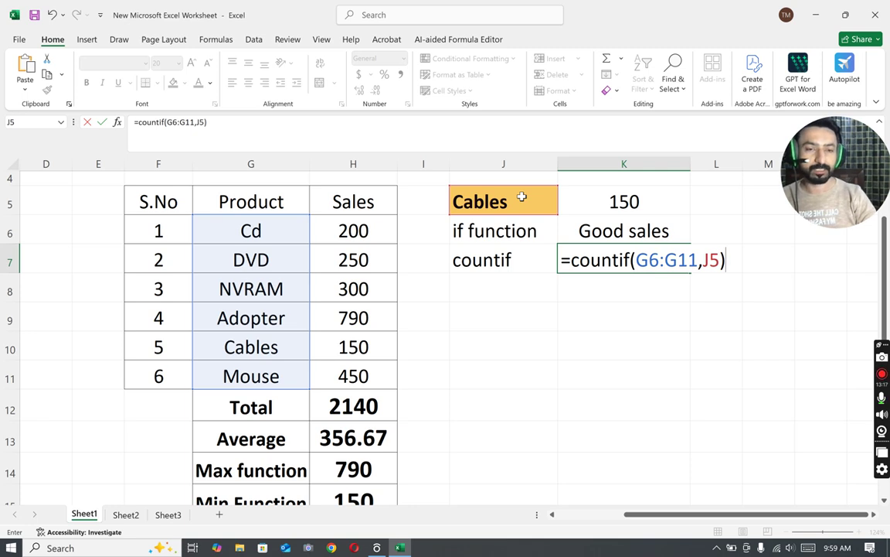
{"action": "key", "text": "Return"}
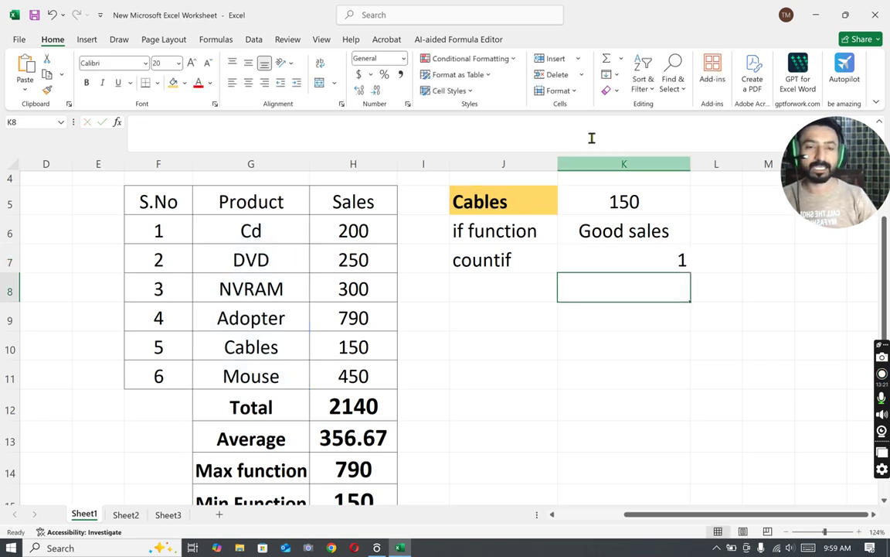
Step: Choose Cd as the lookup product in J5
{"action": "left_click", "coordinate": [533, 199]}
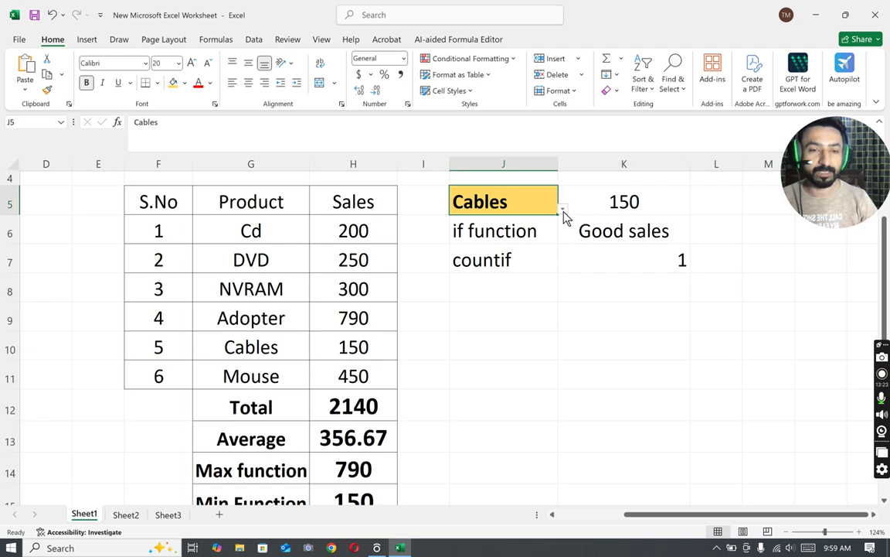
{"action": "left_click", "coordinate": [562, 210]}
{"action": "left_click", "coordinate": [501, 222]}
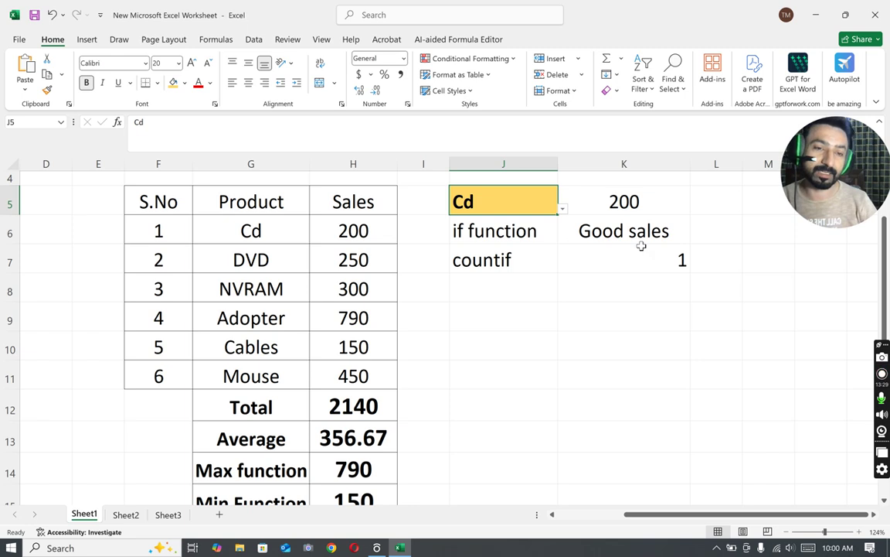
Step: Center the formula results in K5:K7 horizontally
{"action": "left_click_drag", "start_coordinate": [614, 193], "coordinate": [618, 253]}
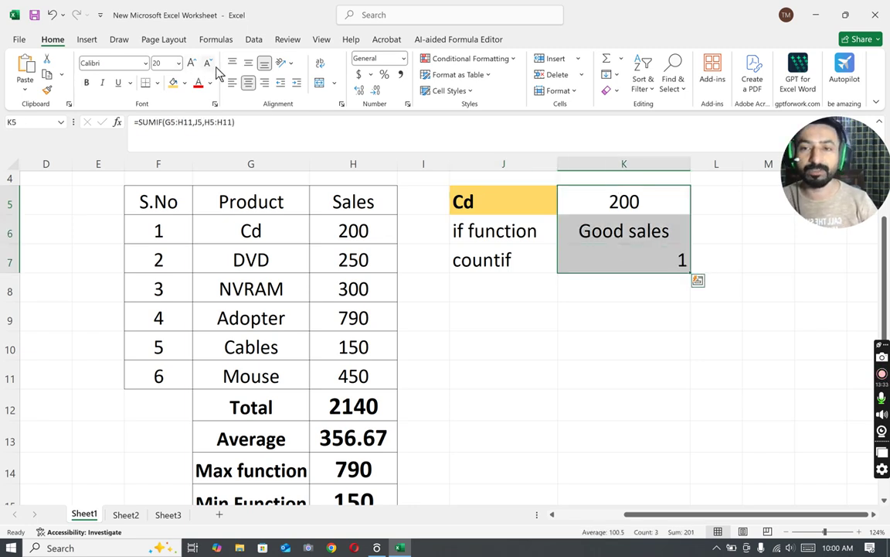
{"action": "left_click", "coordinate": [248, 82]}
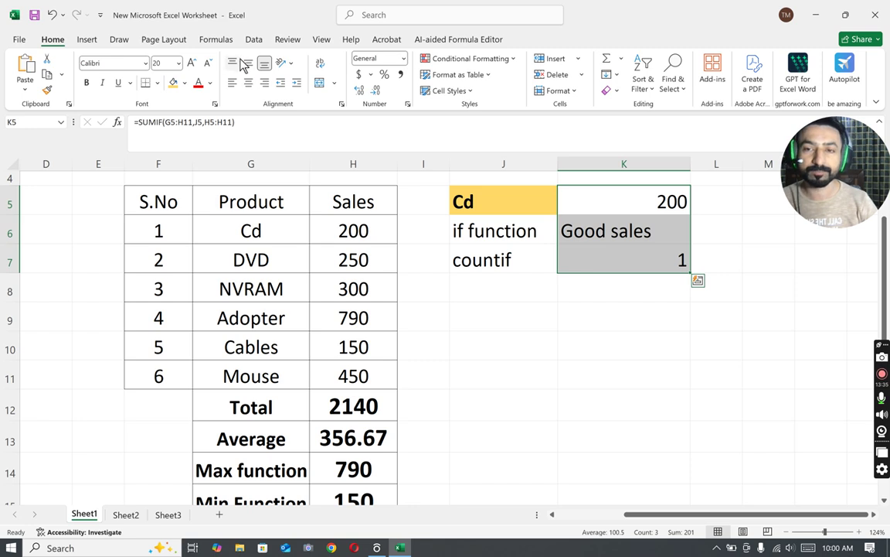
{"action": "left_click", "coordinate": [248, 83]}
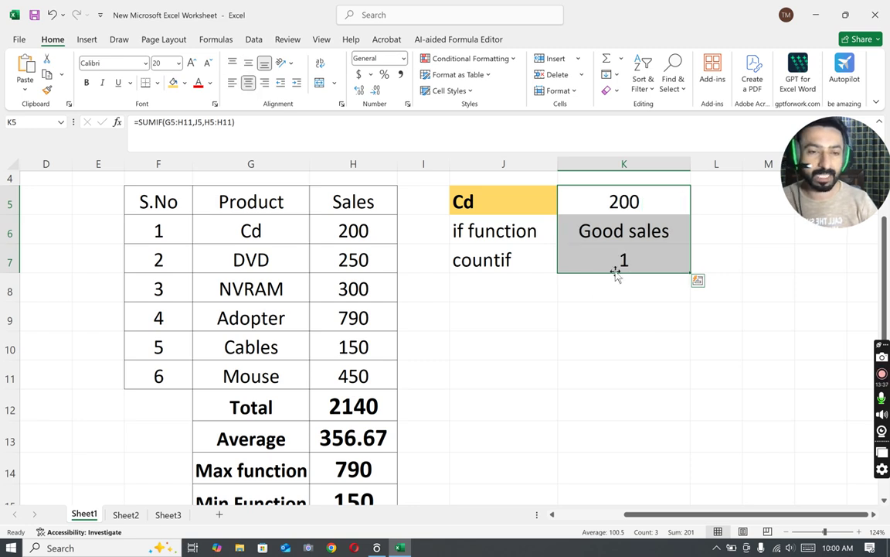
Step: Test the COUNTIF formula by changing the product in G7 to Cd
{"action": "left_click", "coordinate": [253, 266]}
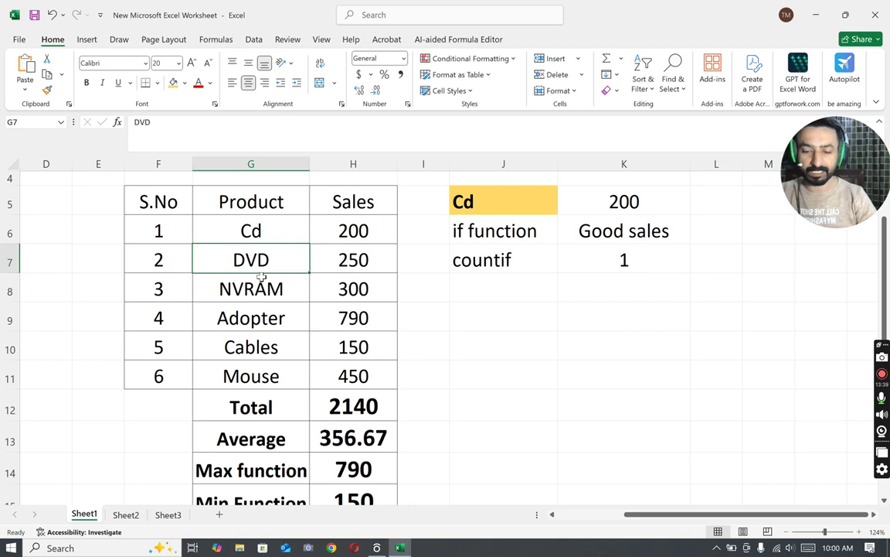
{"action": "type", "text": "Cd"}
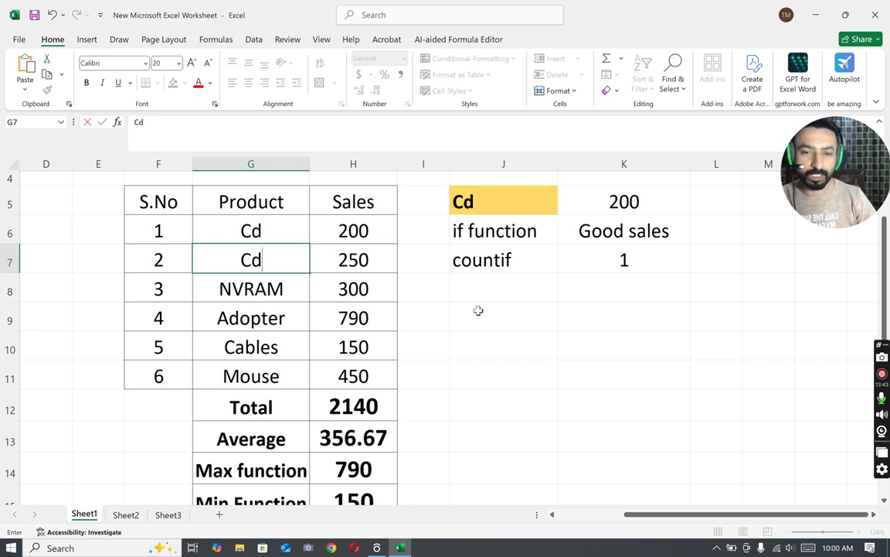
{"action": "left_click", "coordinate": [579, 297]}
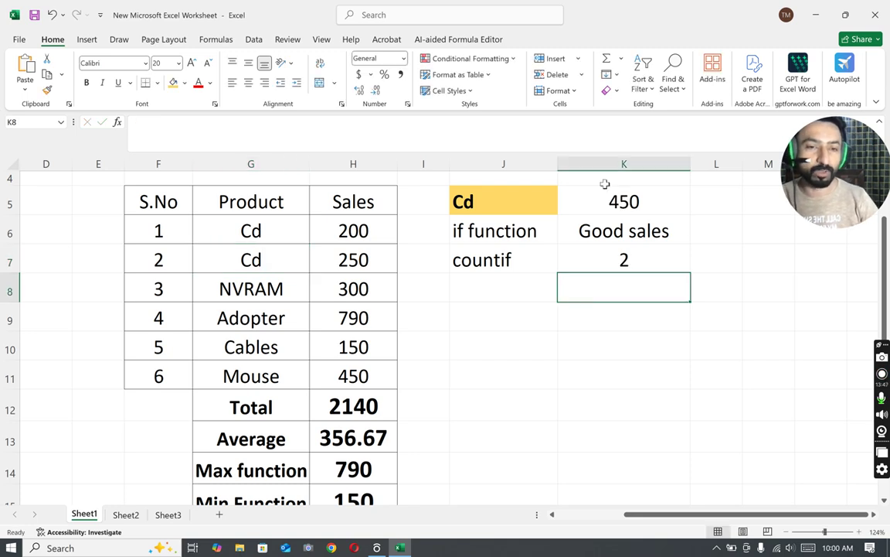